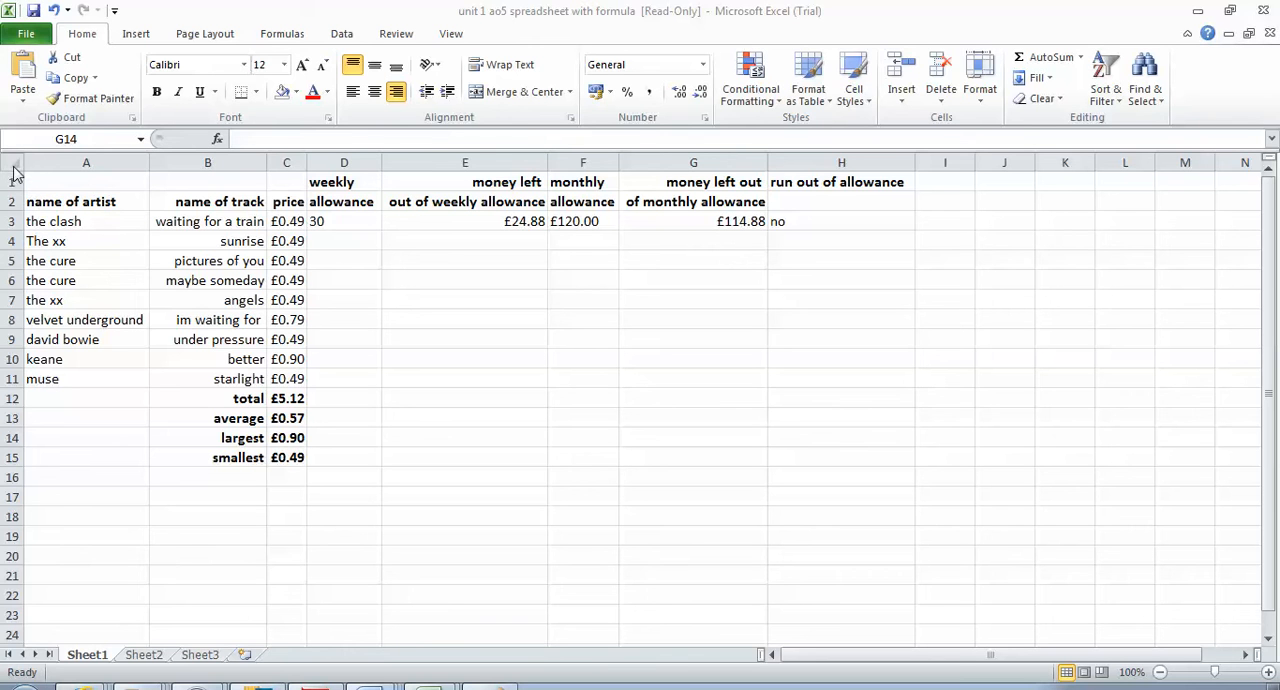
# Left-align the contents of every cell in the sheet
pyautogui.click(12, 163)
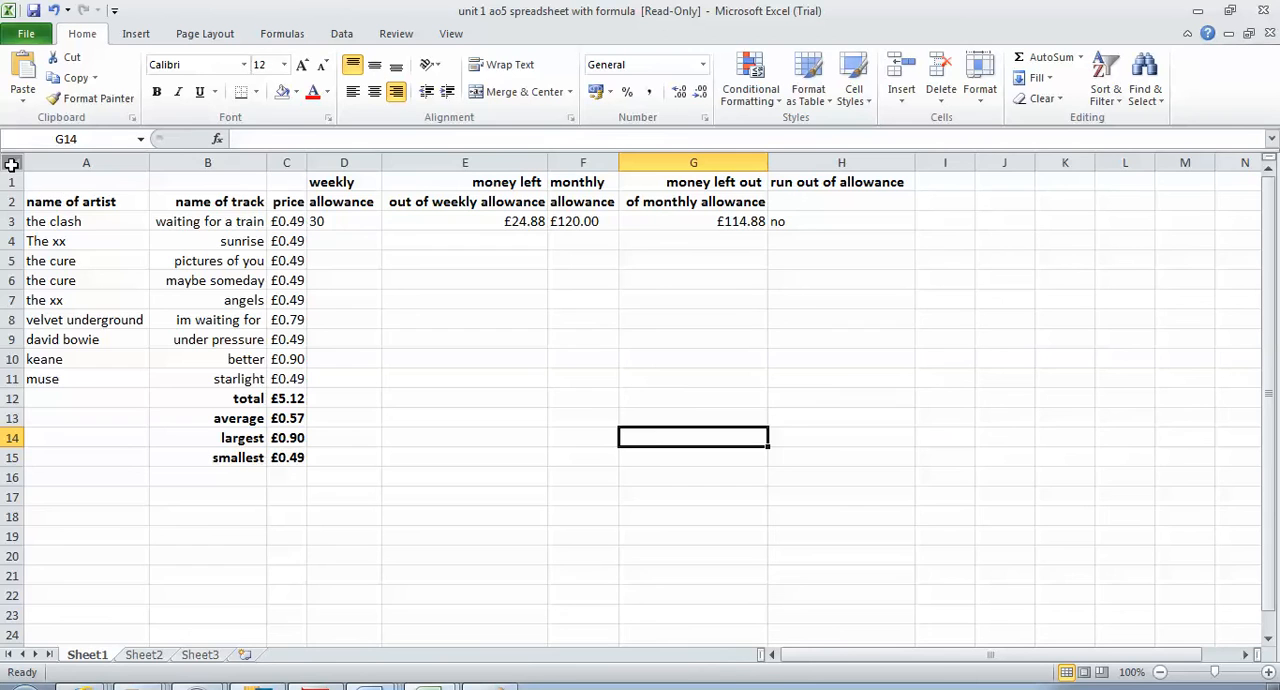
pyautogui.click(12, 163)
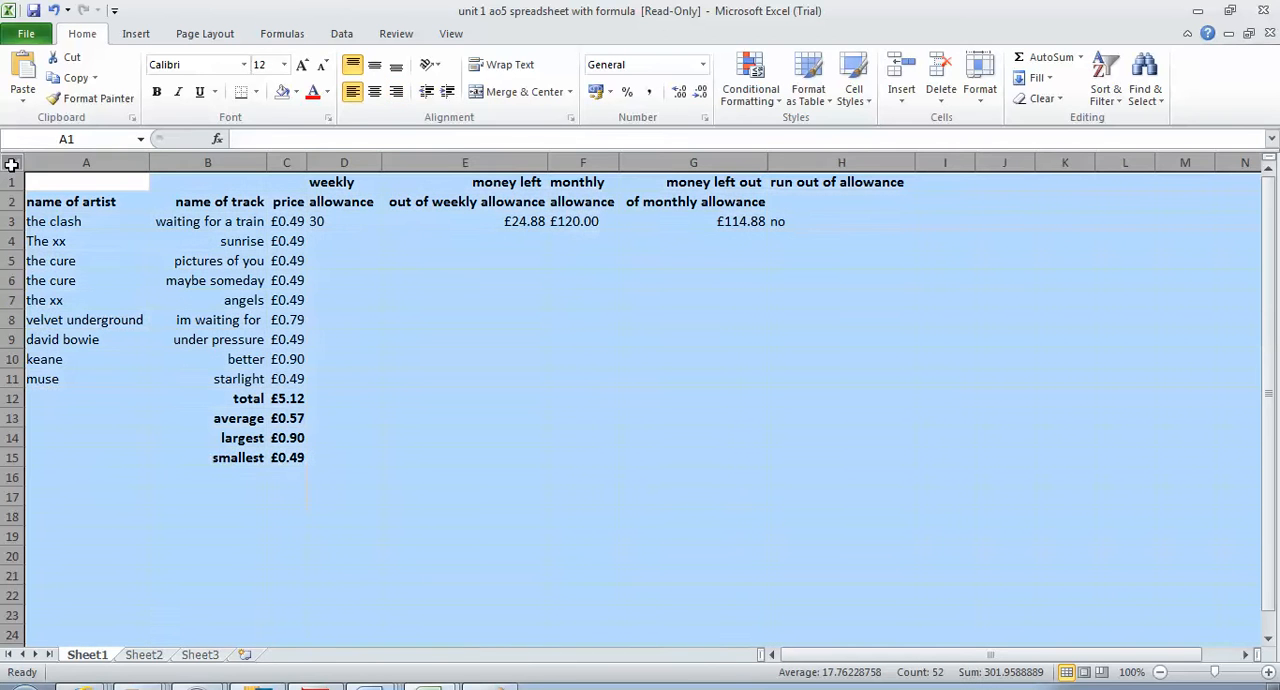
pyautogui.click(355, 100)
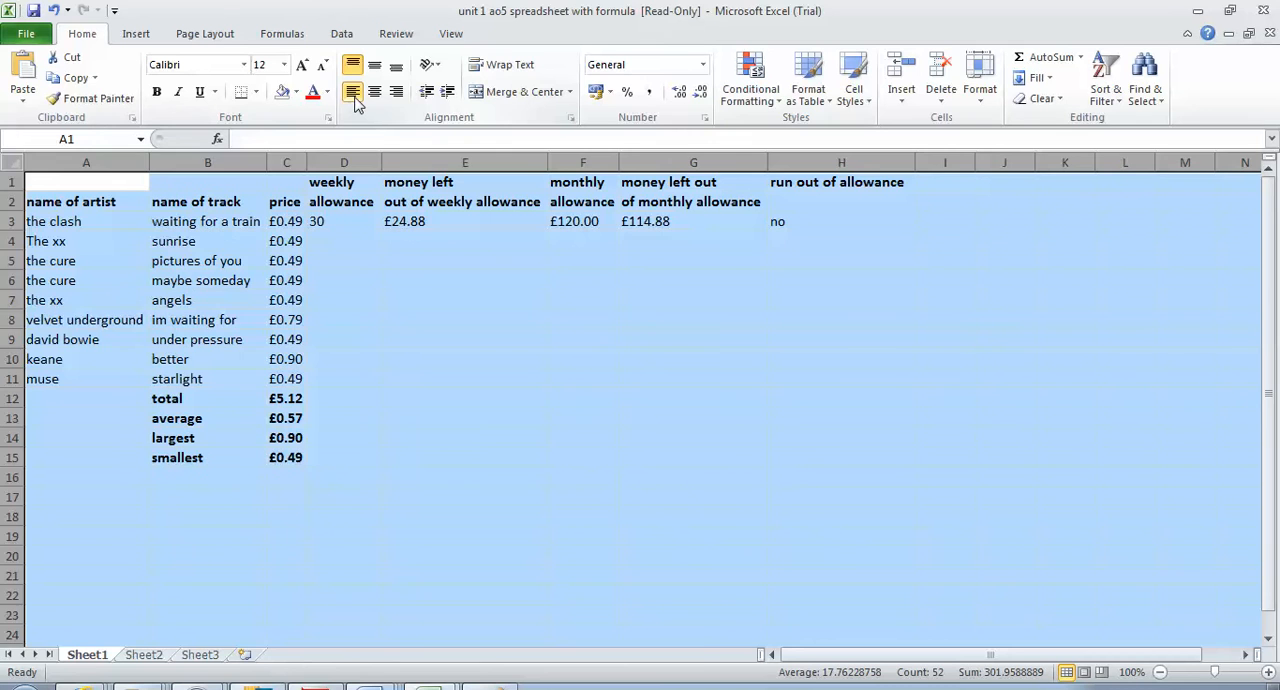
pyautogui.click(628, 420)
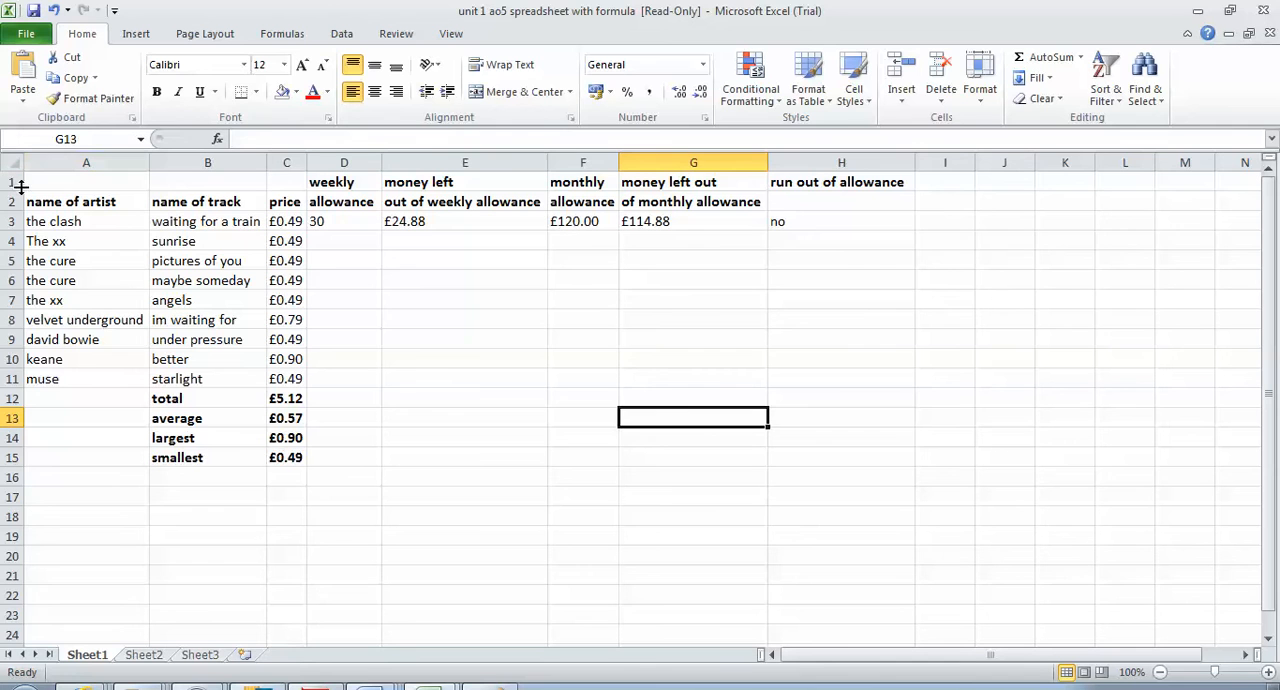
# Fill the header cells A1:H2 with the standard yellow colour
pyautogui.moveTo(8, 182); pyautogui.dragTo(8, 201)
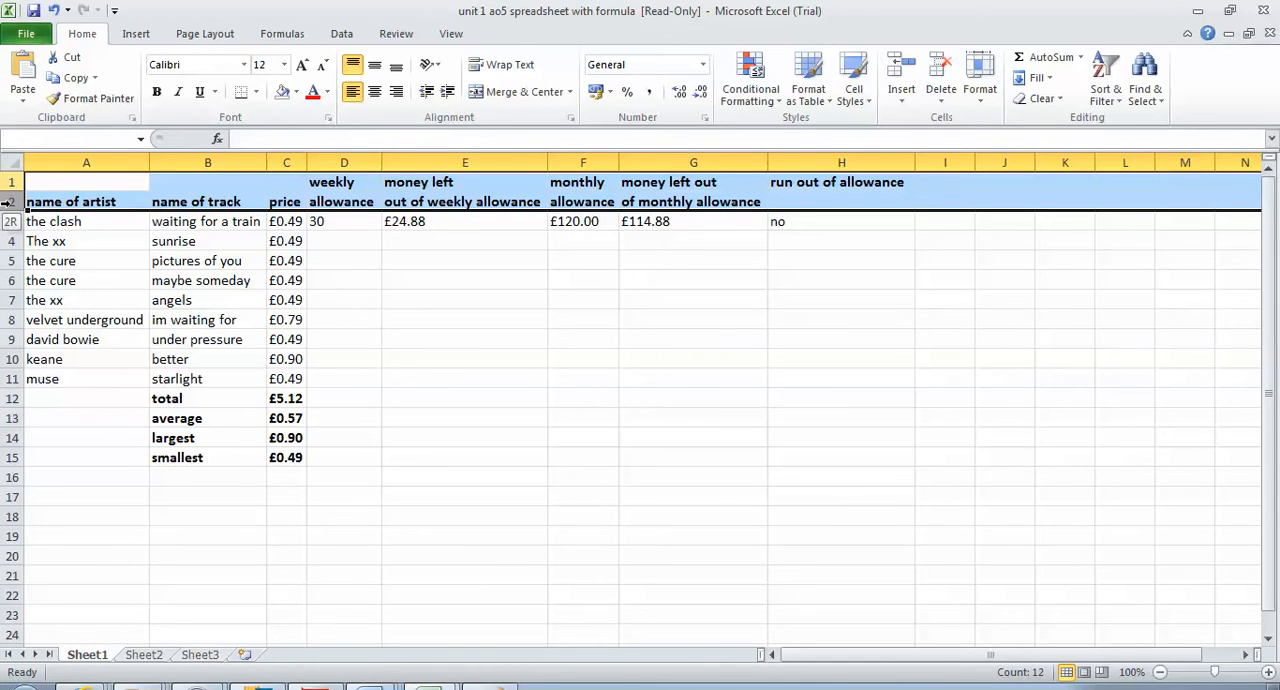
pyautogui.click(497, 255)
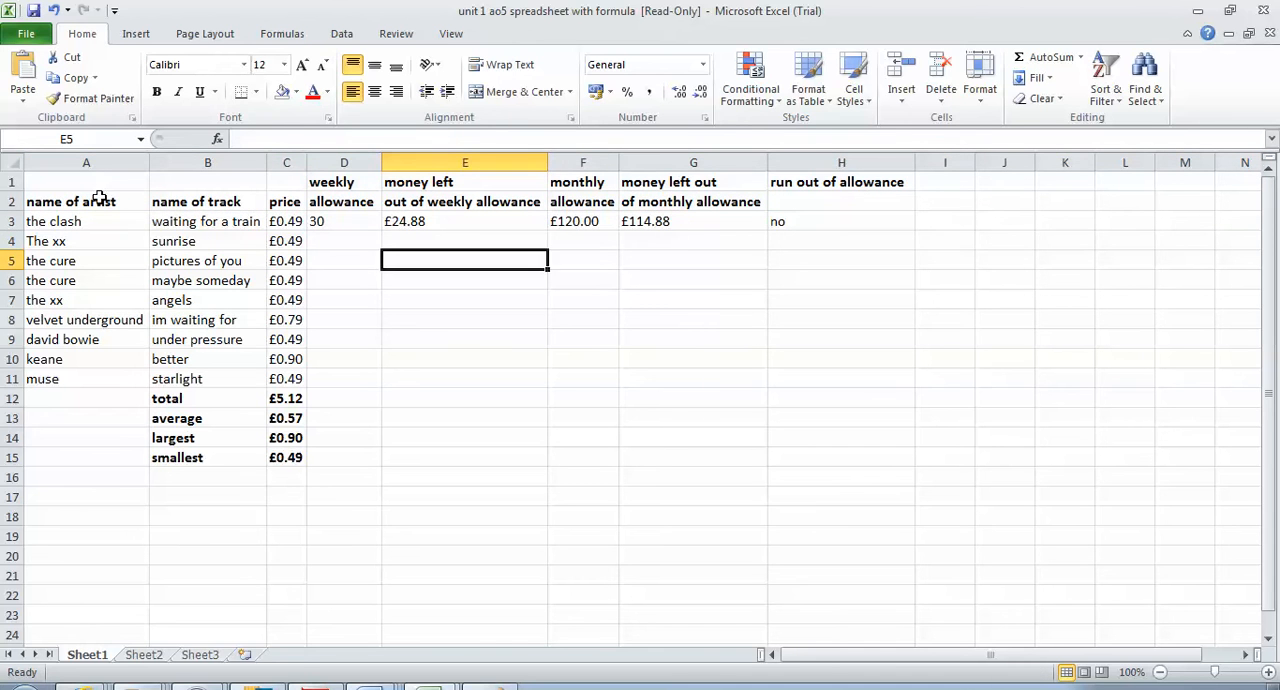
pyautogui.moveTo(86, 183); pyautogui.dragTo(863, 191)
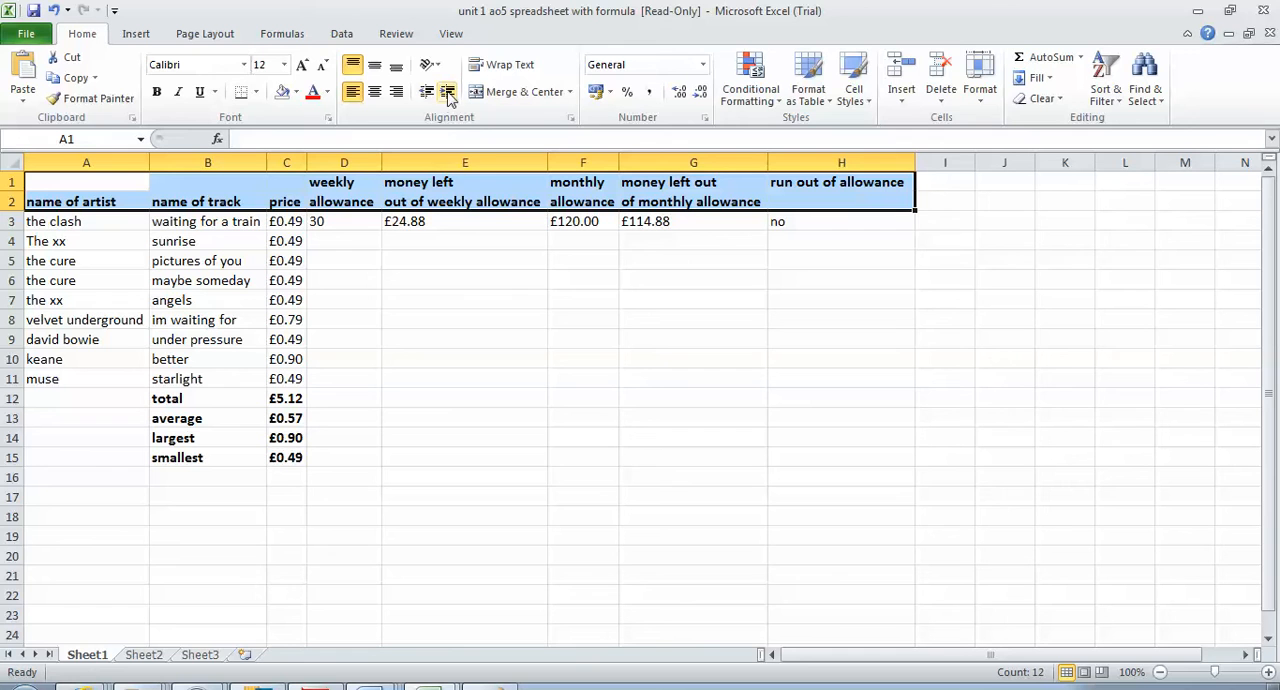
pyautogui.click(297, 93)
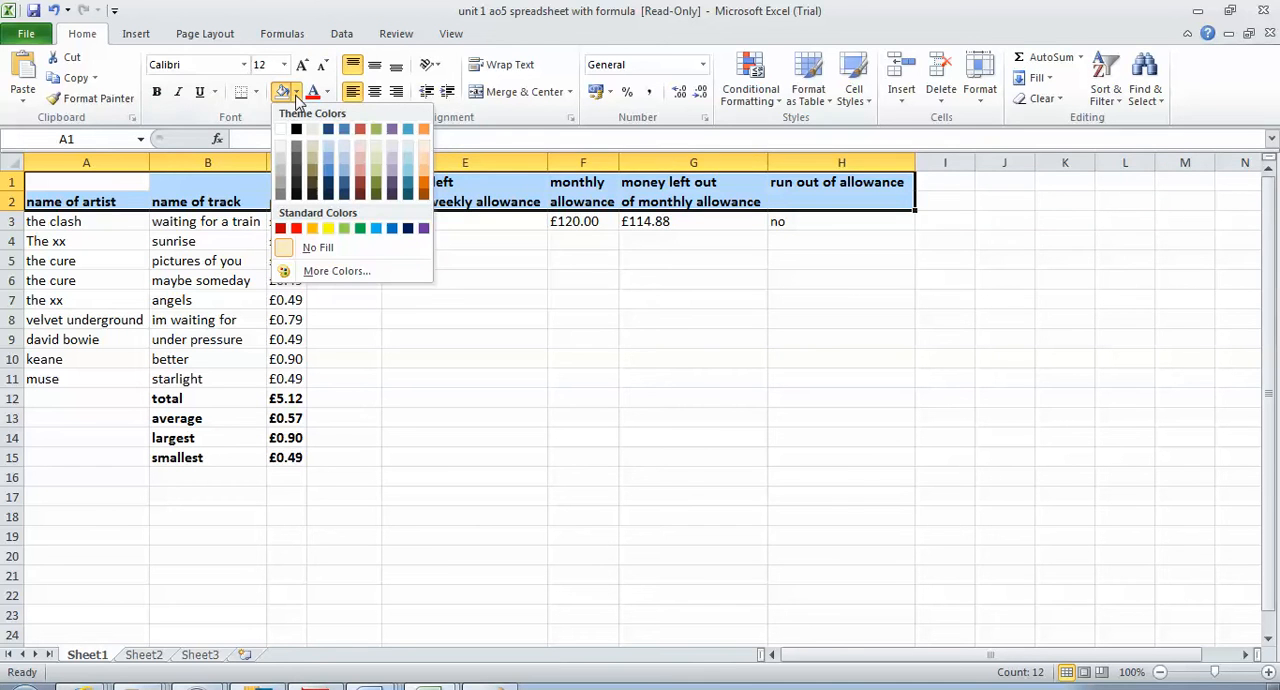
pyautogui.click(330, 230)
pyautogui.click(530, 399)
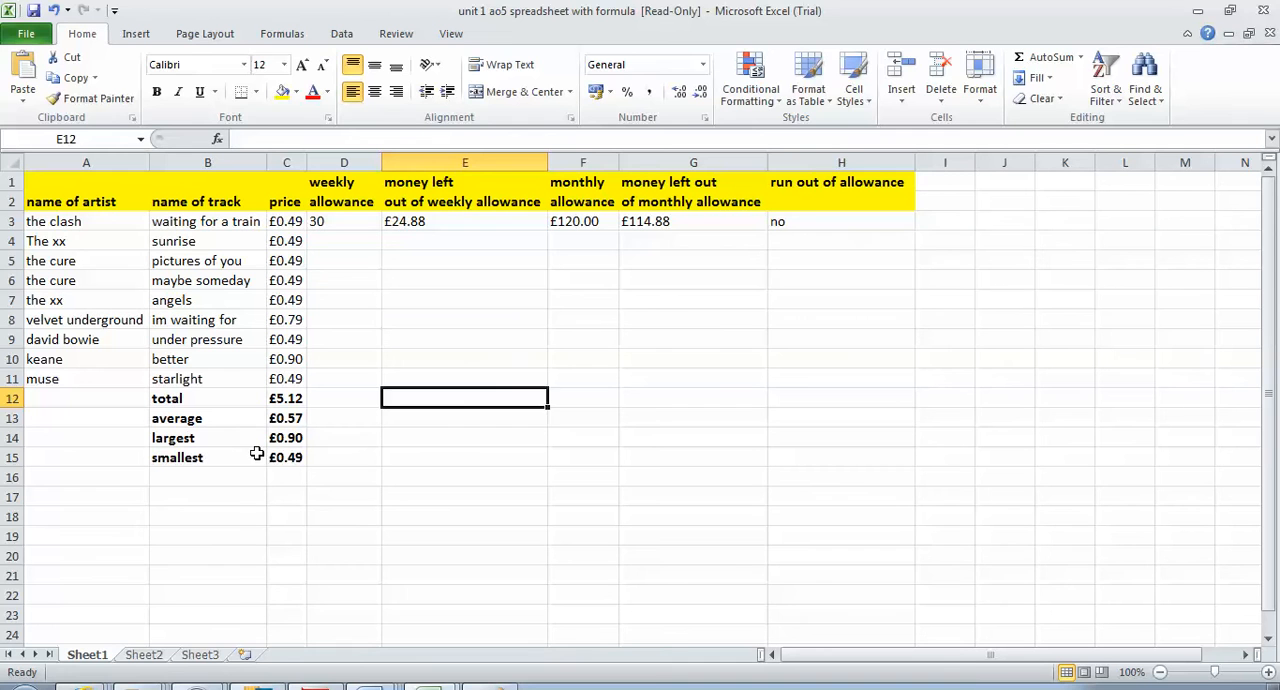
# Fill the total, average, largest and smallest cells, B12:C15, with yellow
pyautogui.doubleClick(191, 400)
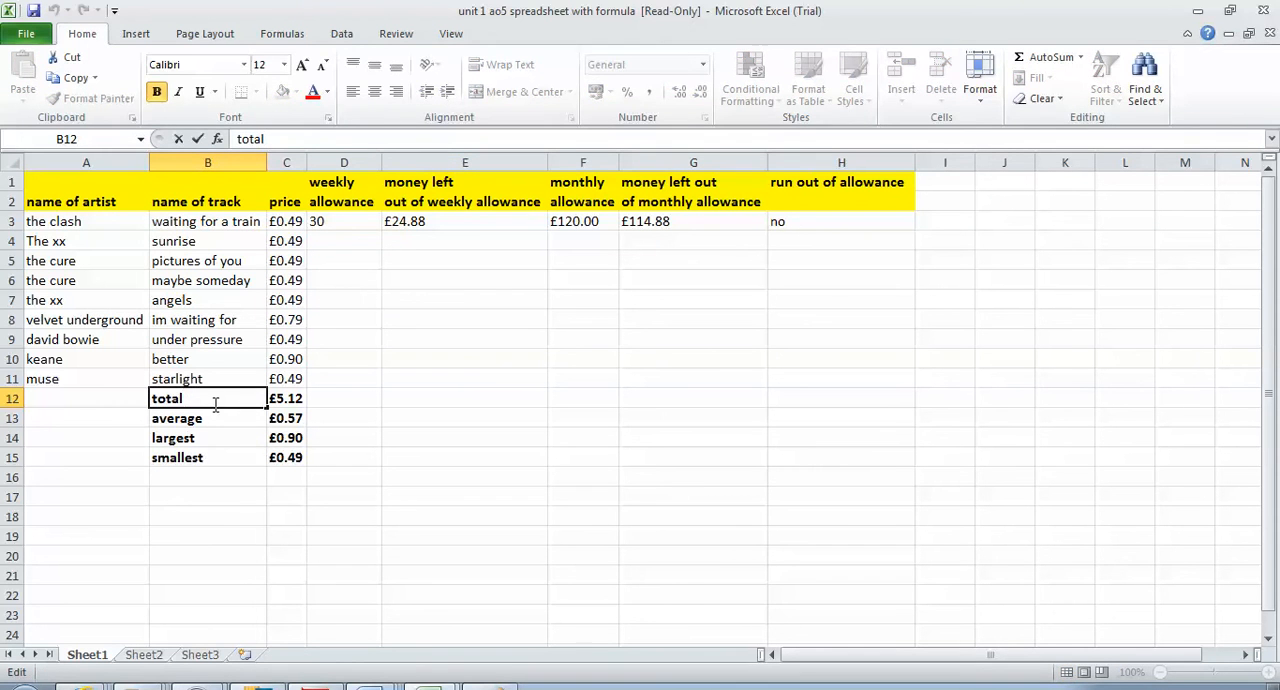
pyautogui.click(218, 530)
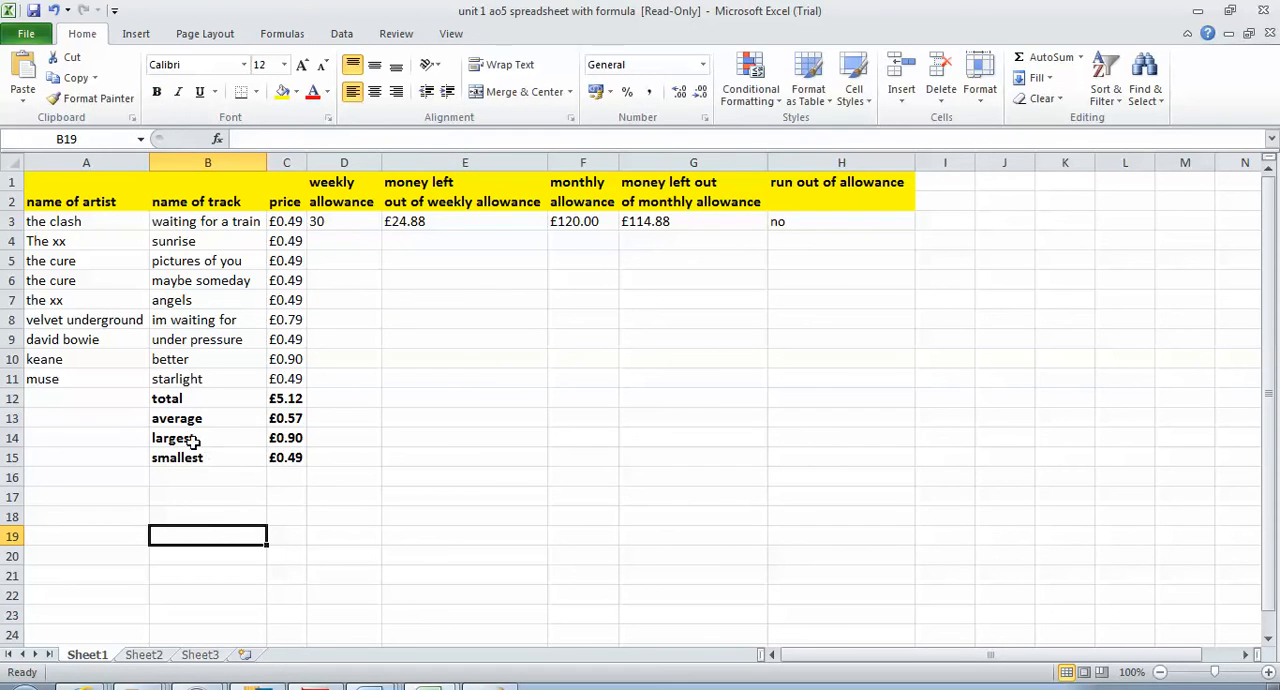
pyautogui.click(195, 400)
pyautogui.moveTo(195, 400); pyautogui.dragTo(290, 457)
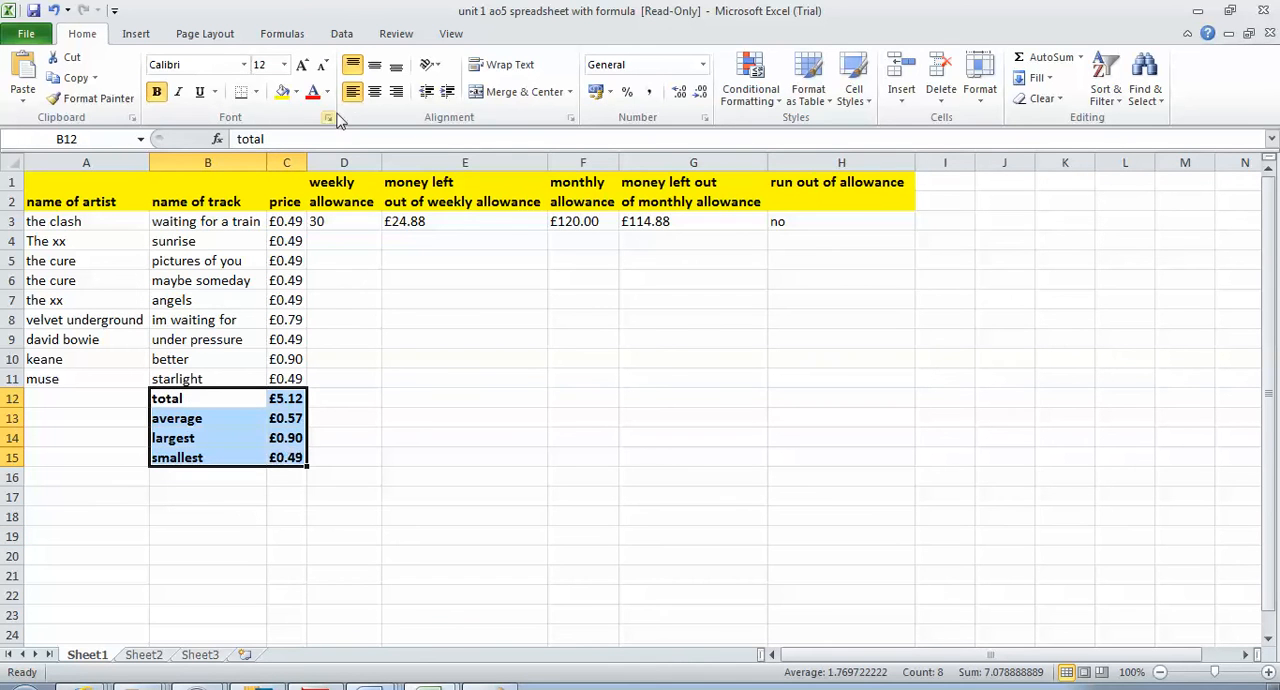
pyautogui.click(283, 92)
pyautogui.click(527, 553)
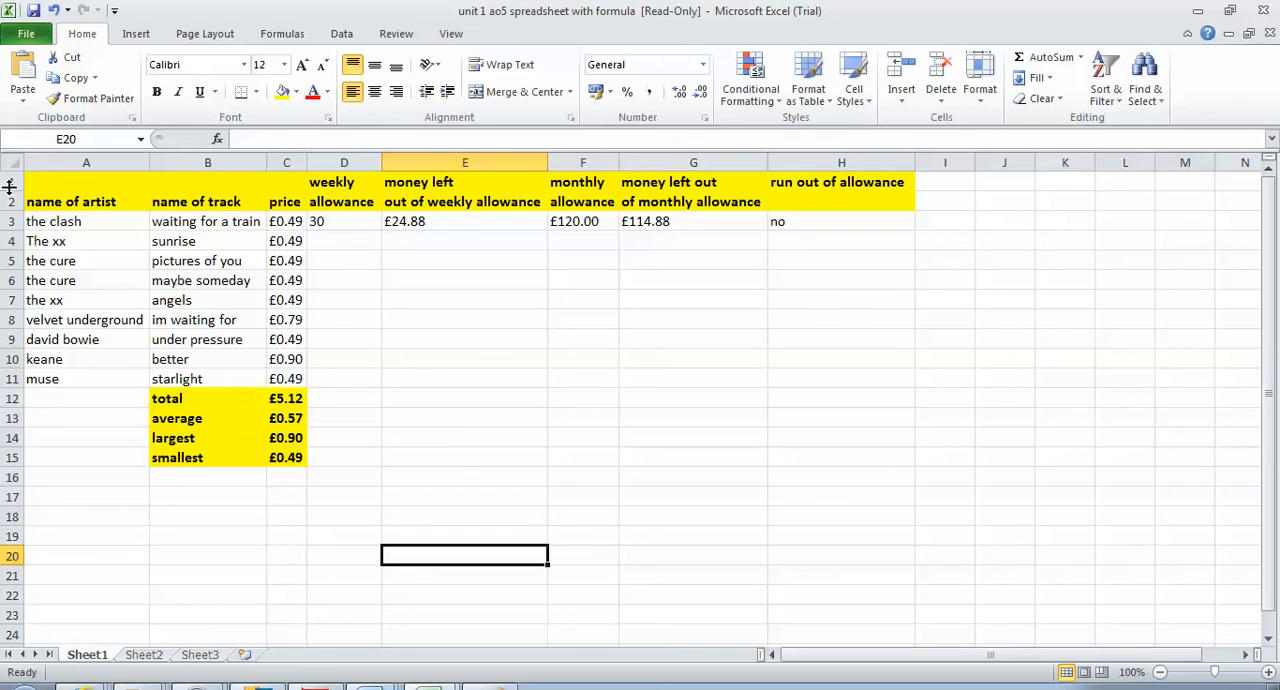
# Change the price column C's currency format to use no currency symbol
pyautogui.click(278, 162)
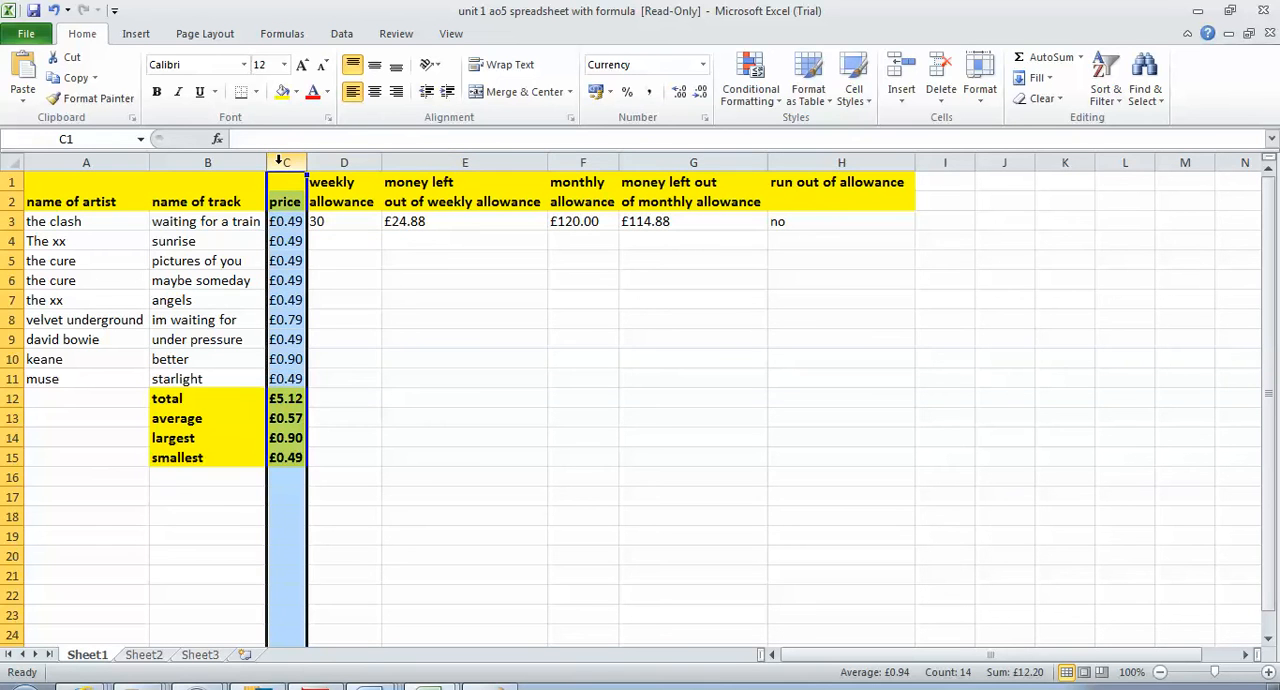
pyautogui.rightClick(280, 164)
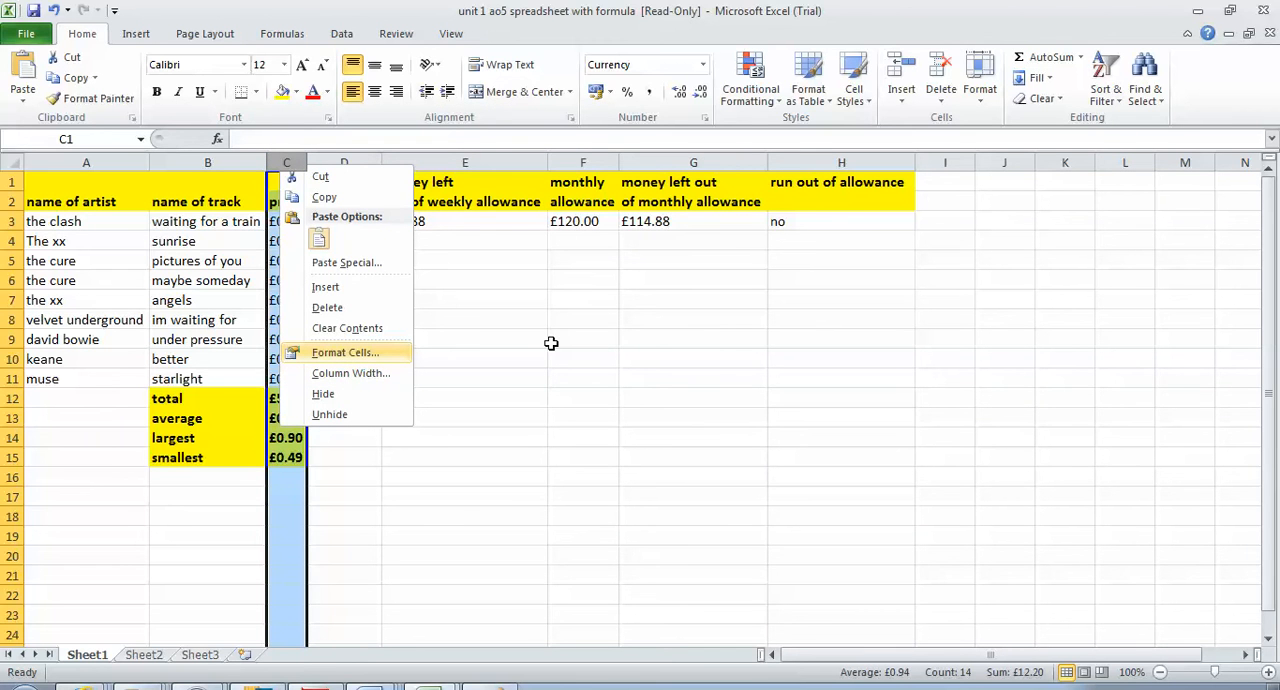
pyautogui.press('Return')
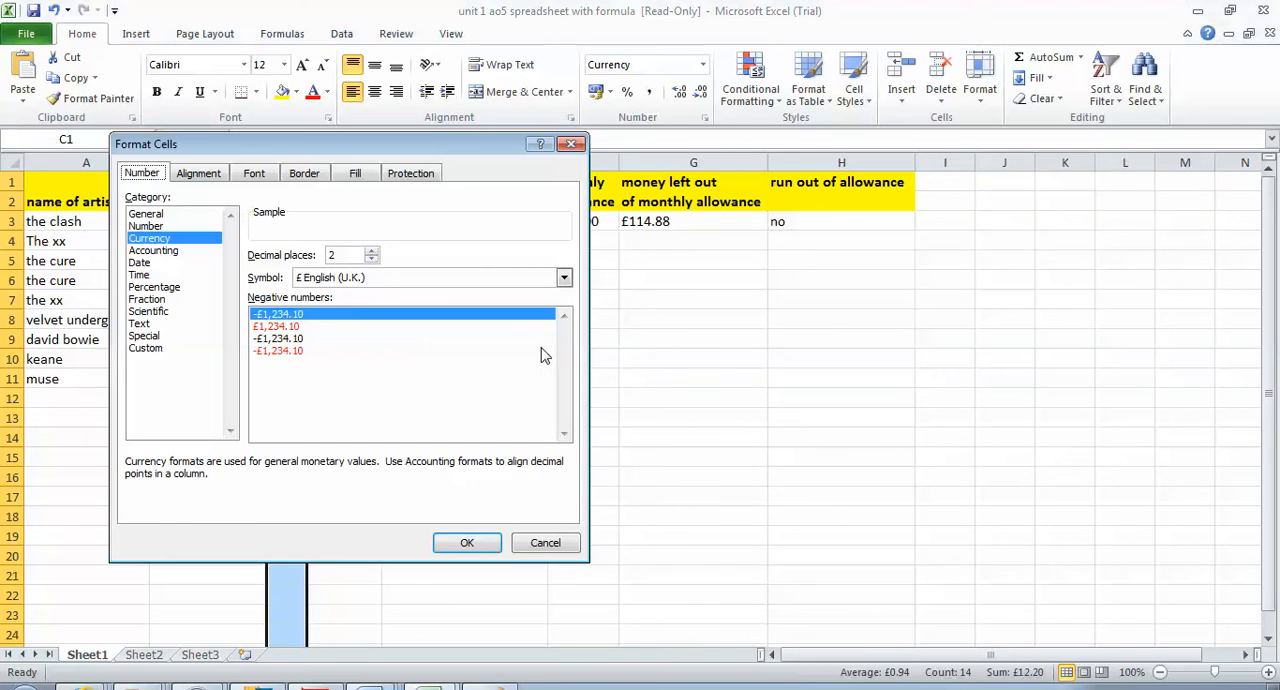
pyautogui.click(350, 279)
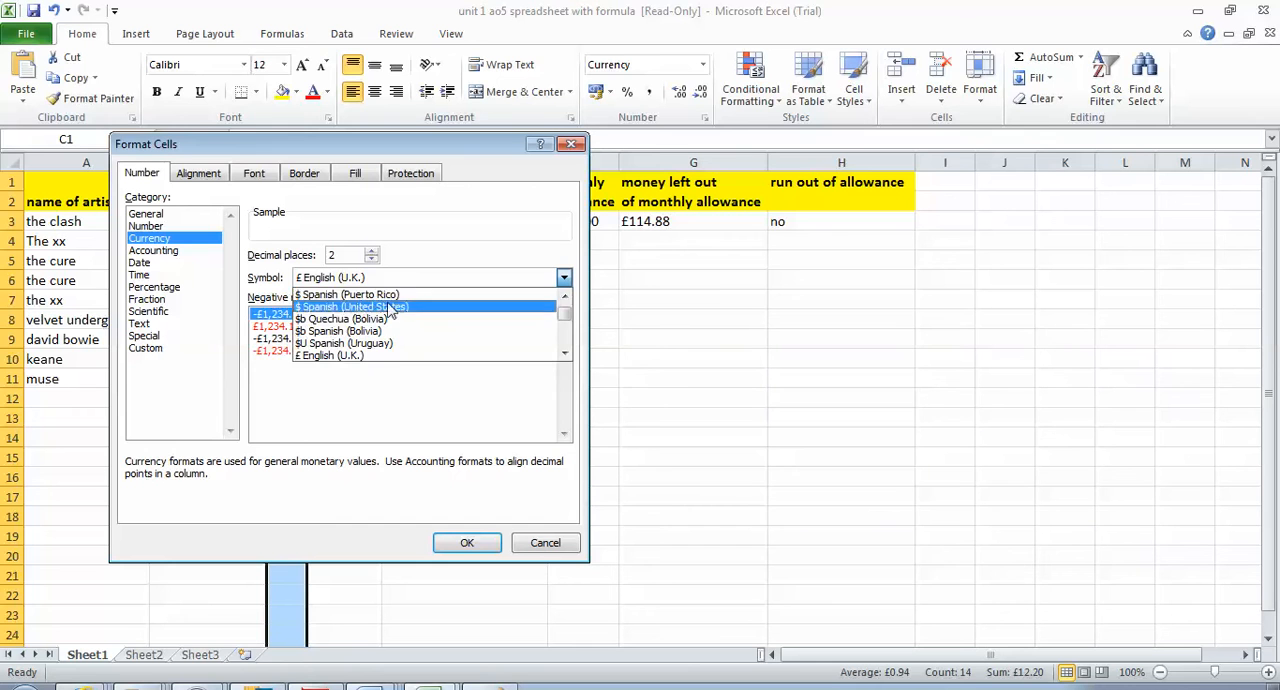
pyautogui.click(565, 298)
pyautogui.moveTo(565, 298); pyautogui.dragTo(565, 301)
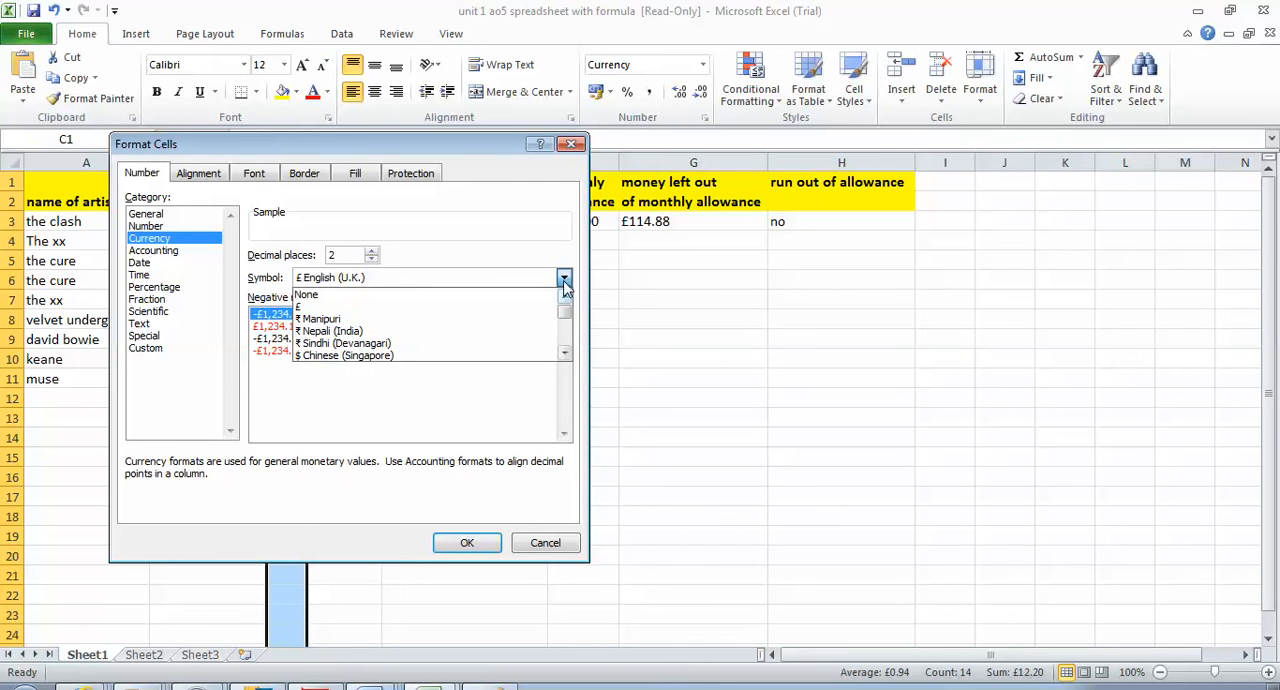
pyautogui.click(565, 280)
pyautogui.click(565, 280)
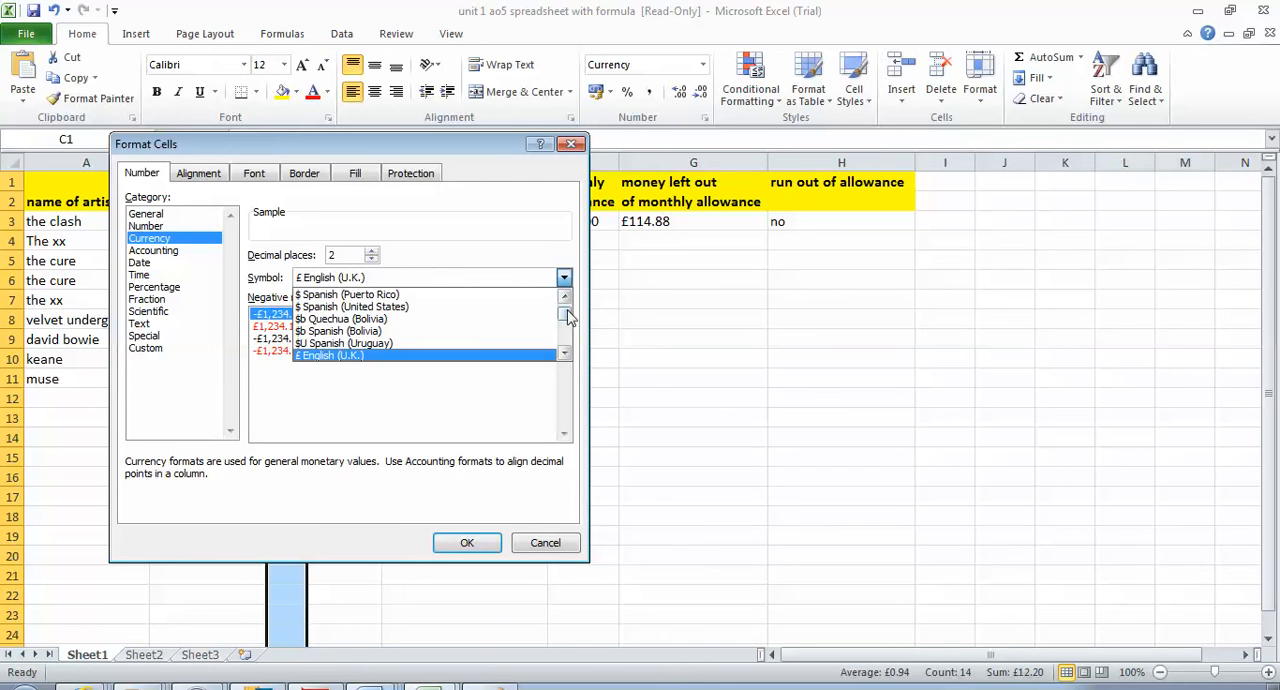
pyautogui.moveTo(567, 316); pyautogui.dragTo(566, 300)
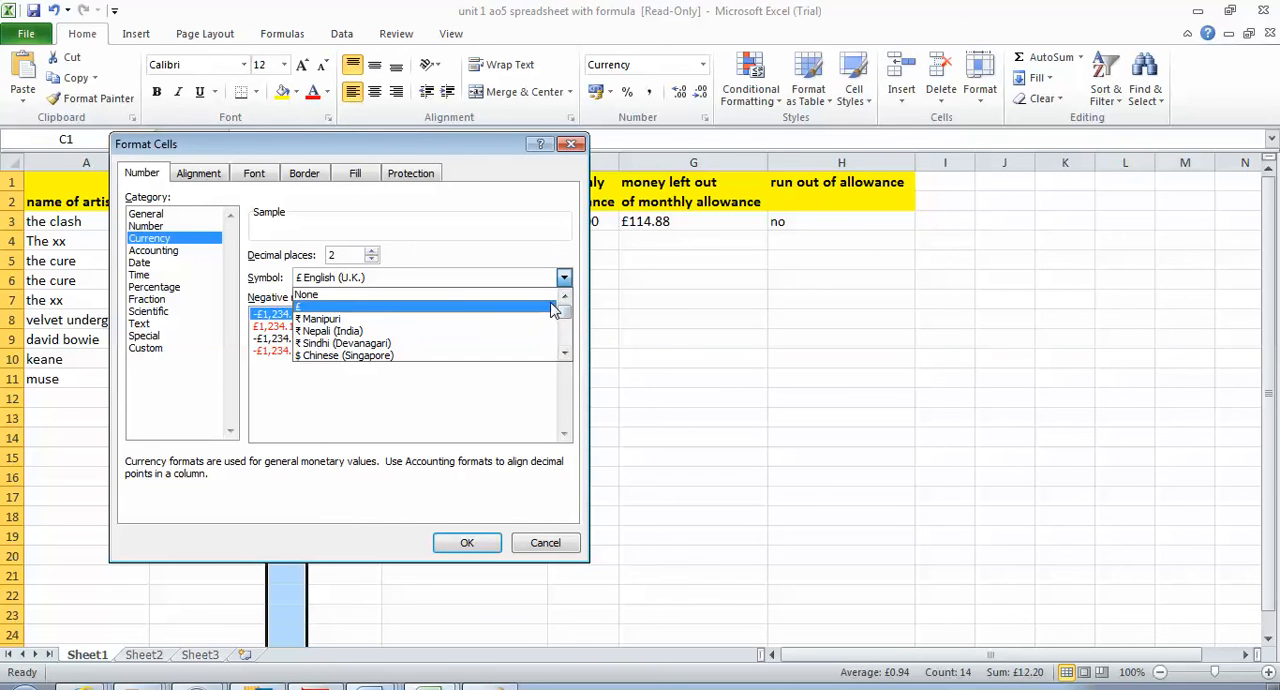
pyautogui.click(556, 296)
pyautogui.click(471, 553)
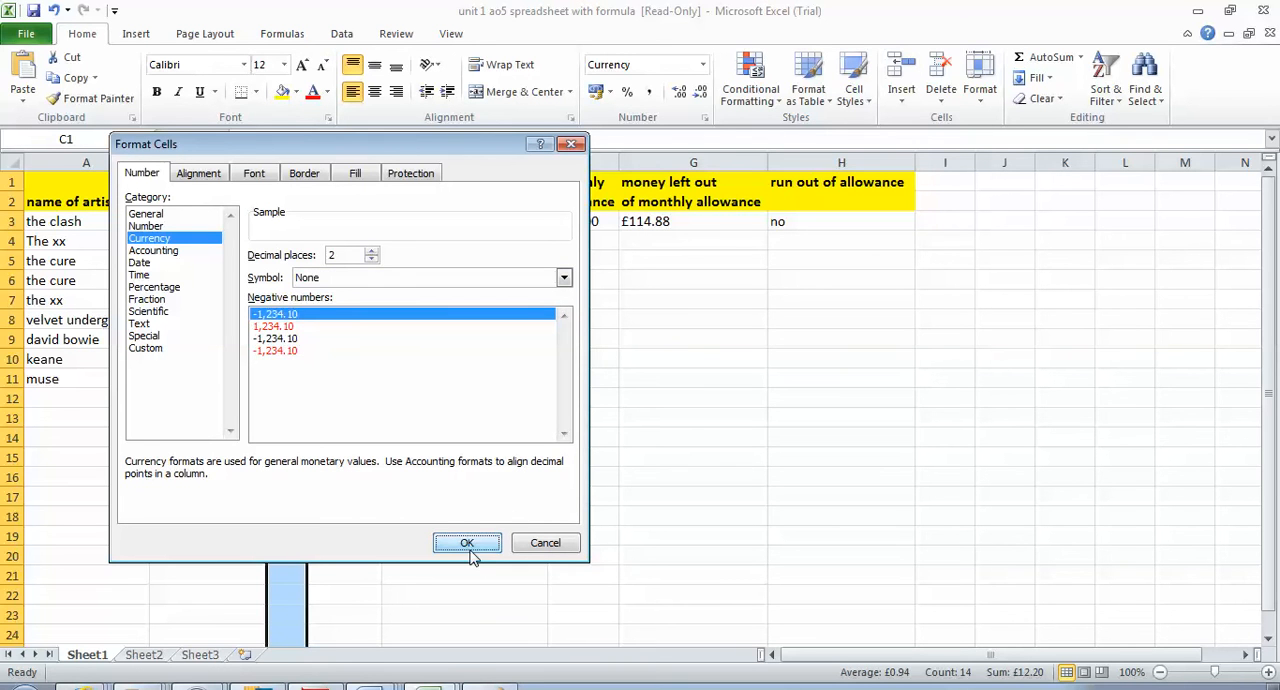
pyautogui.click(471, 553)
pyautogui.click(541, 358)
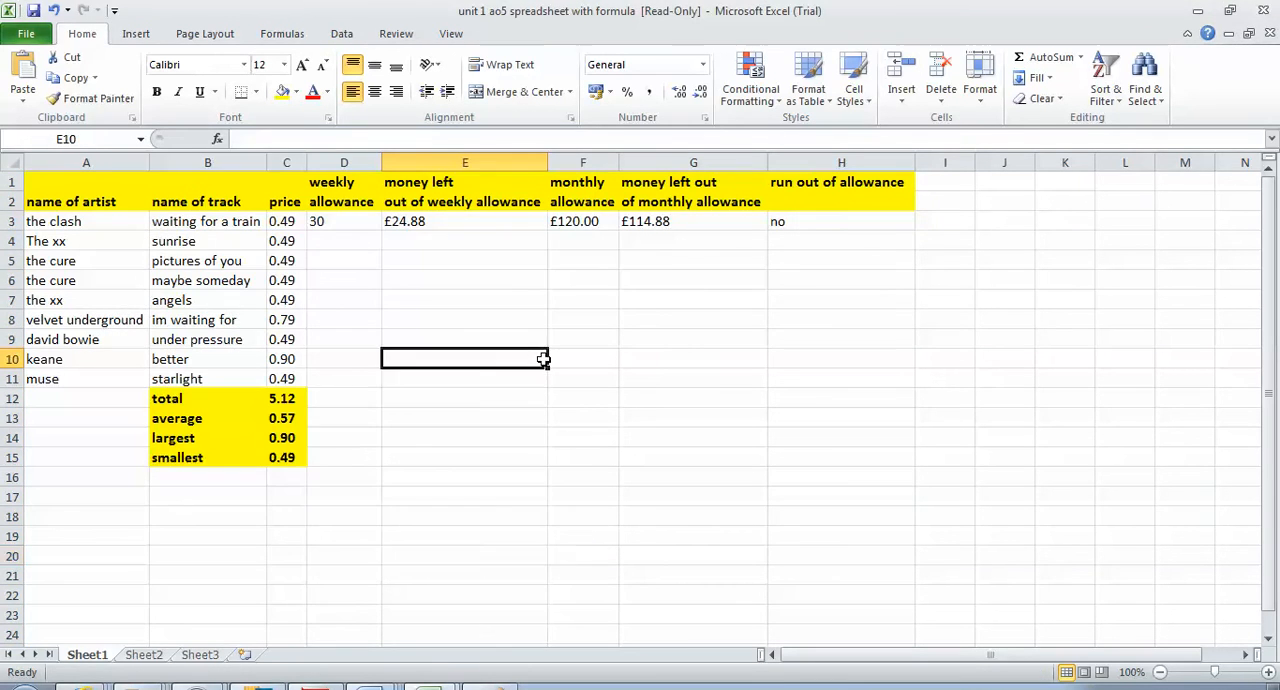
# Format row 3 as Currency with two decimal places and no symbol
pyautogui.click(12, 221)
pyautogui.rightClick(12, 221)
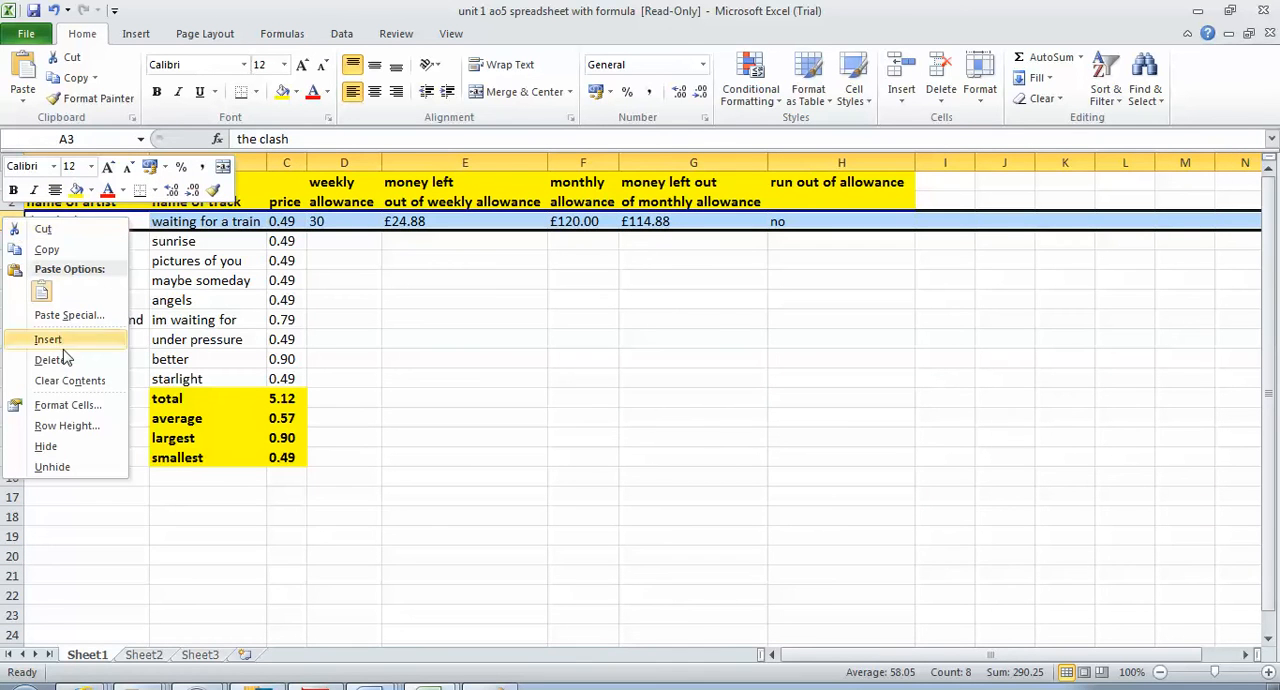
pyautogui.click(76, 408)
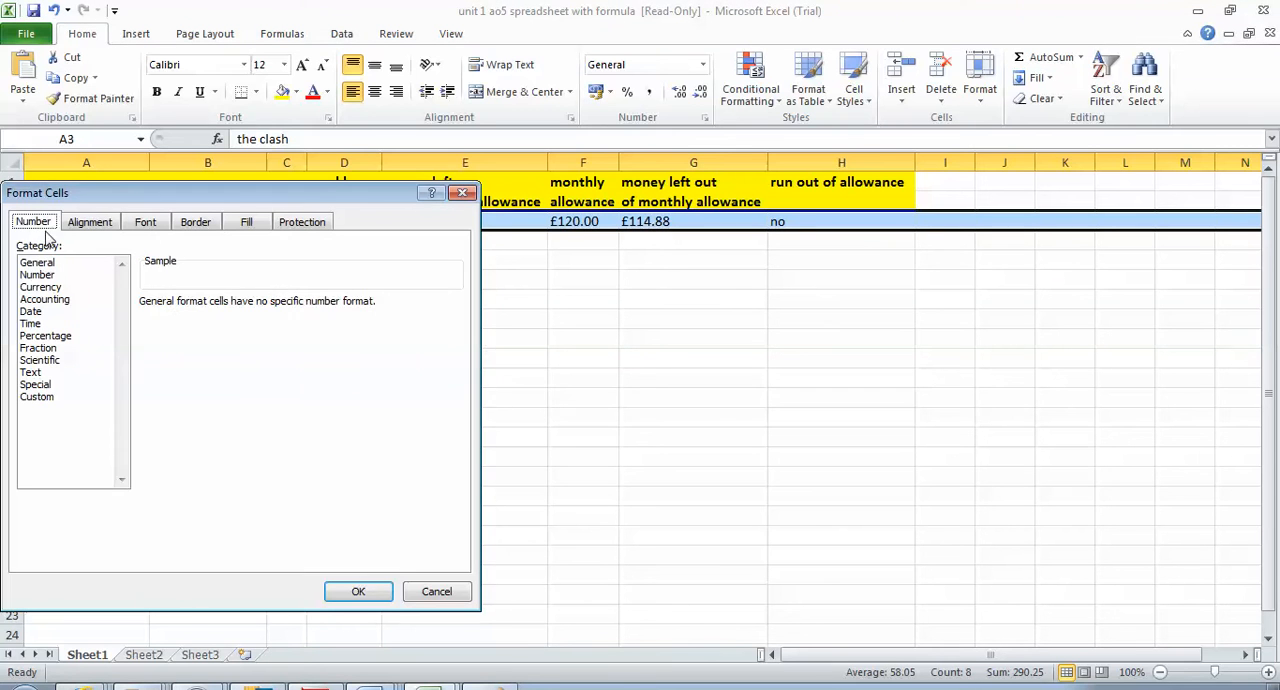
pyautogui.click(36, 288)
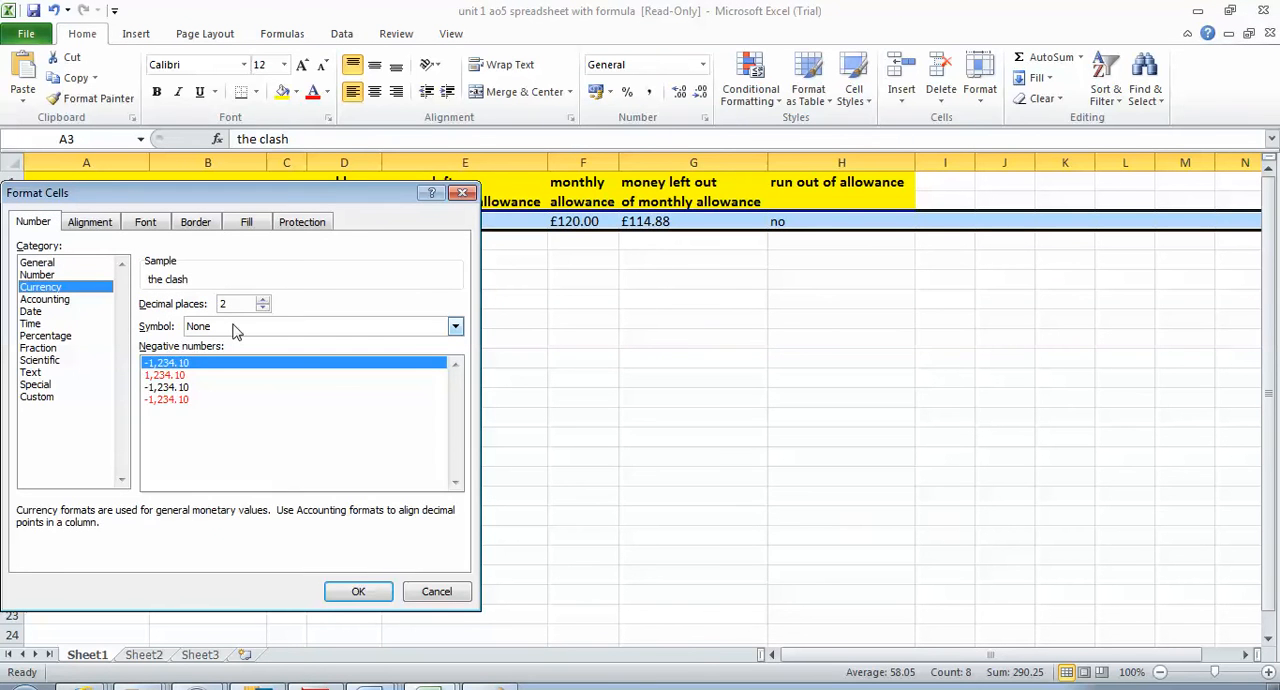
pyautogui.click(358, 593)
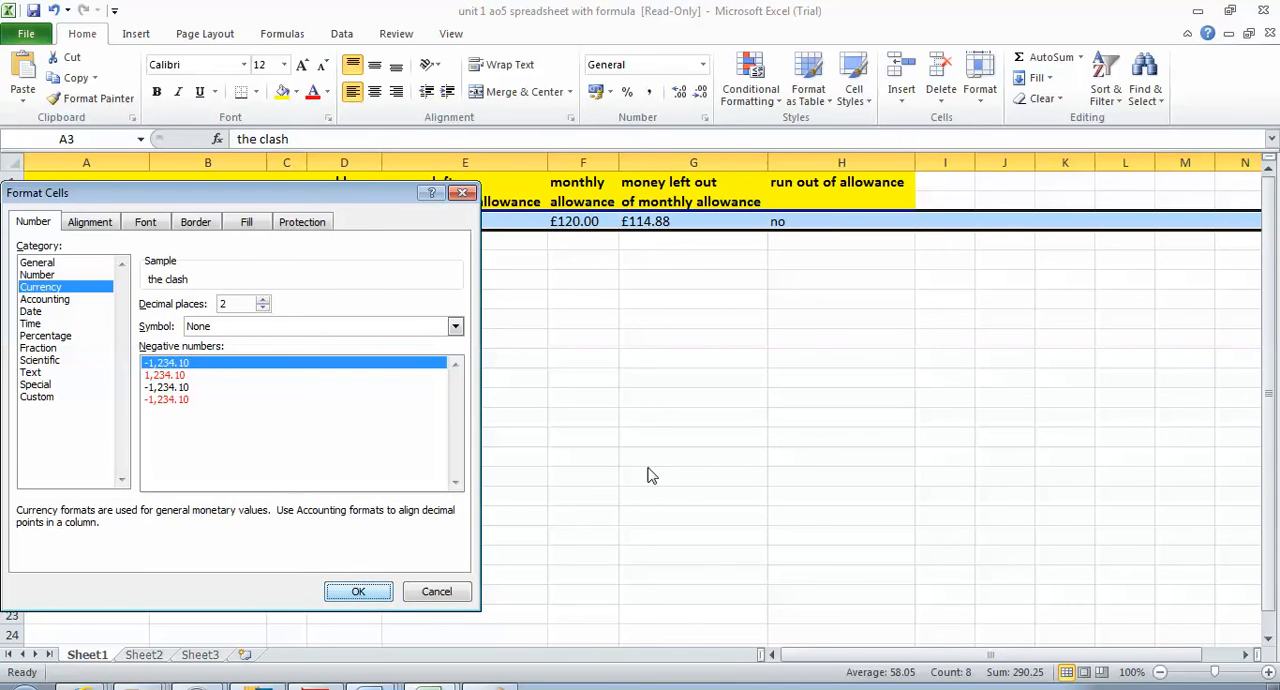
pyautogui.click(540, 430)
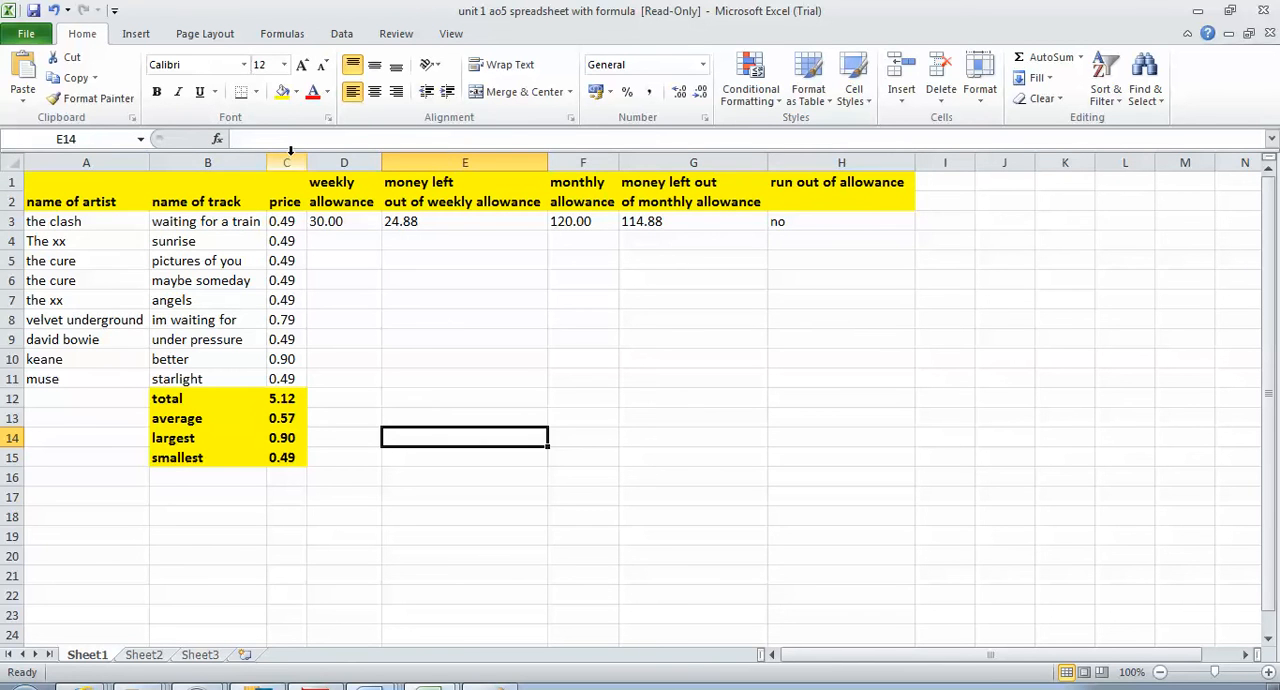
# Format columns C to G as Currency with two decimal places and the £ symbol
pyautogui.moveTo(290, 150); pyautogui.dragTo(726, 249)
pyautogui.rightClick(388, 230)
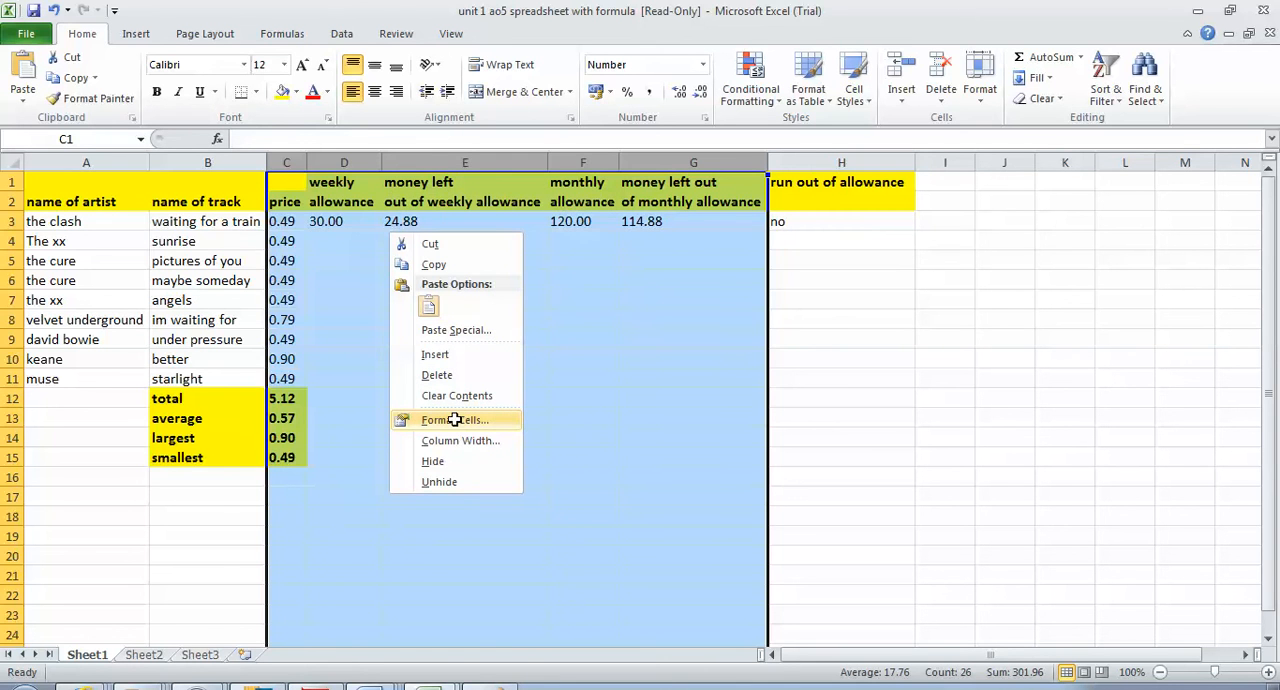
pyautogui.click(454, 419)
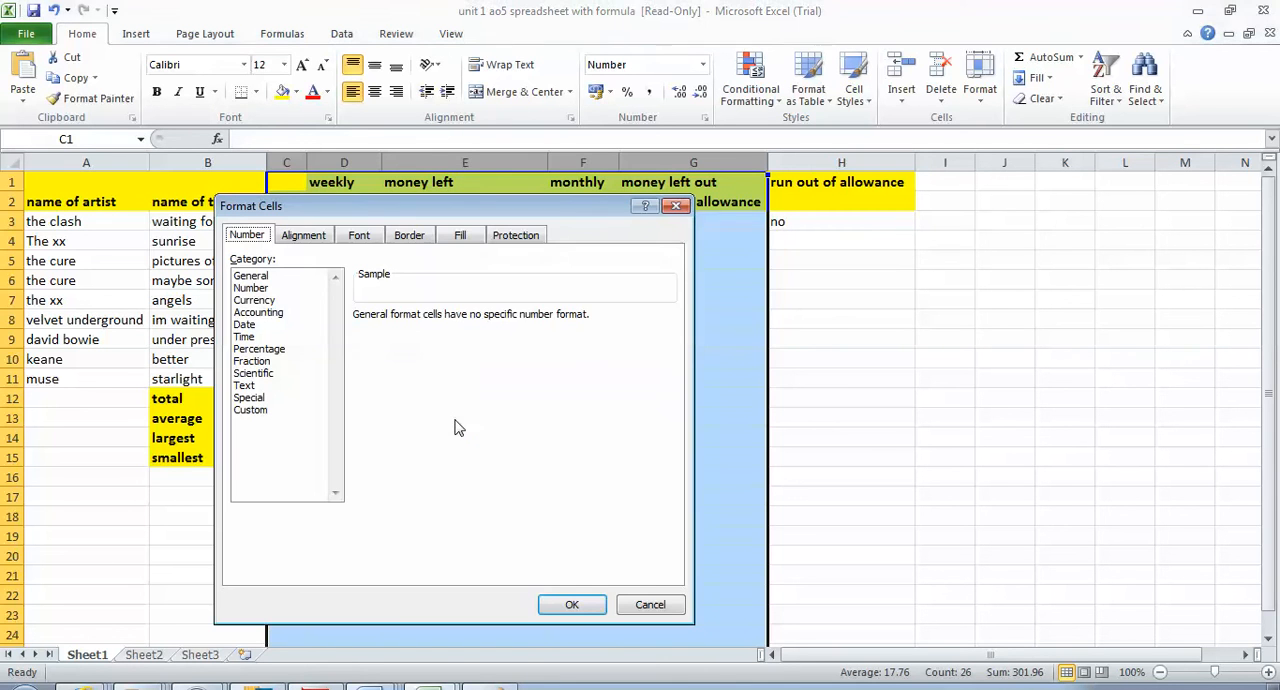
pyautogui.click(252, 302)
pyautogui.click(477, 338)
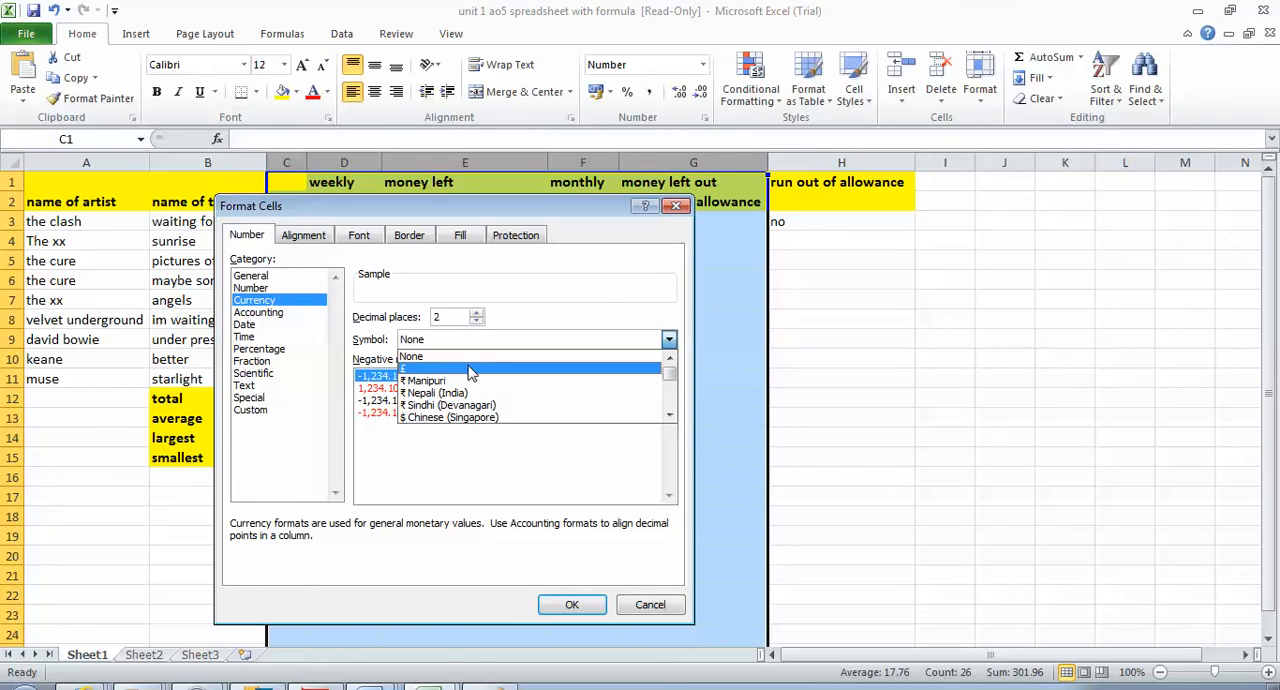
pyautogui.click(470, 370)
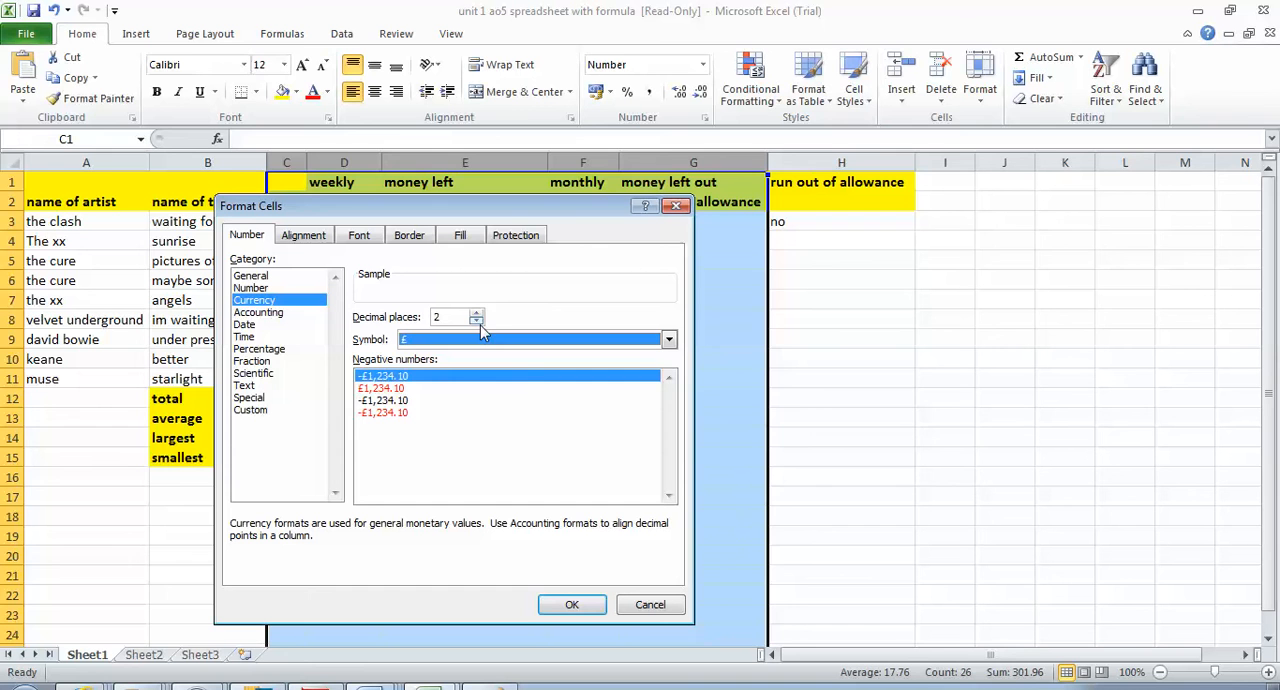
pyautogui.click(560, 607)
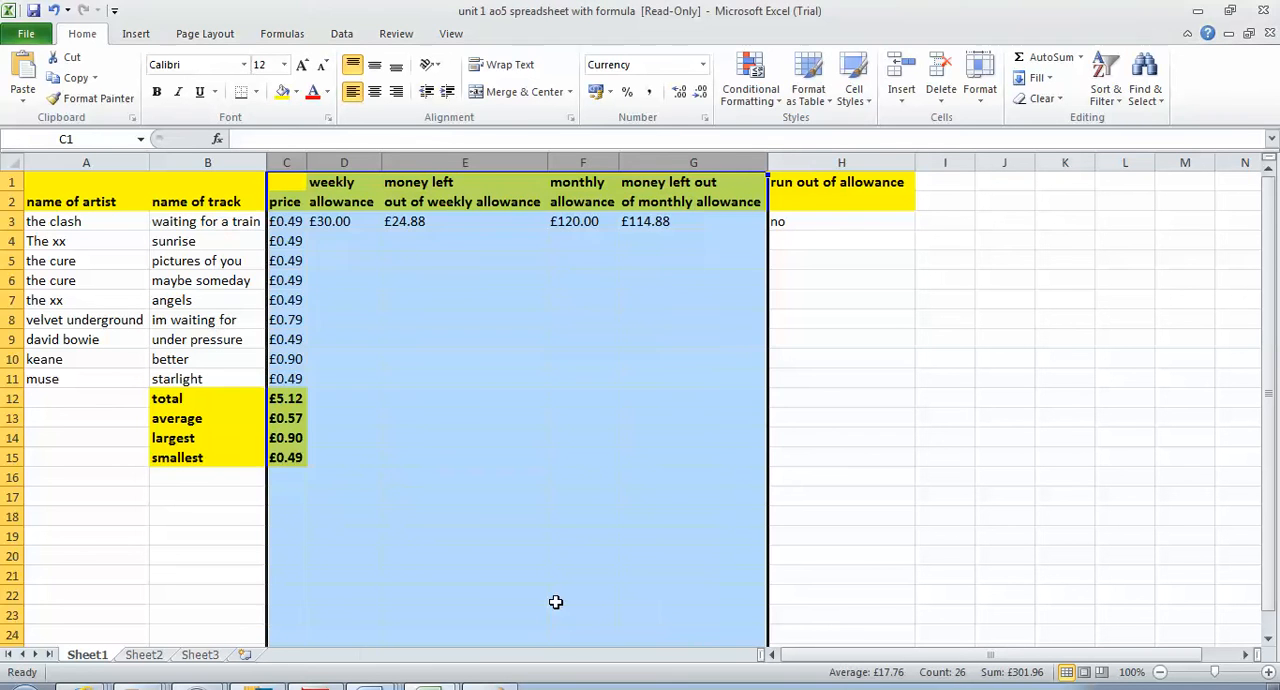
pyautogui.click(576, 495)
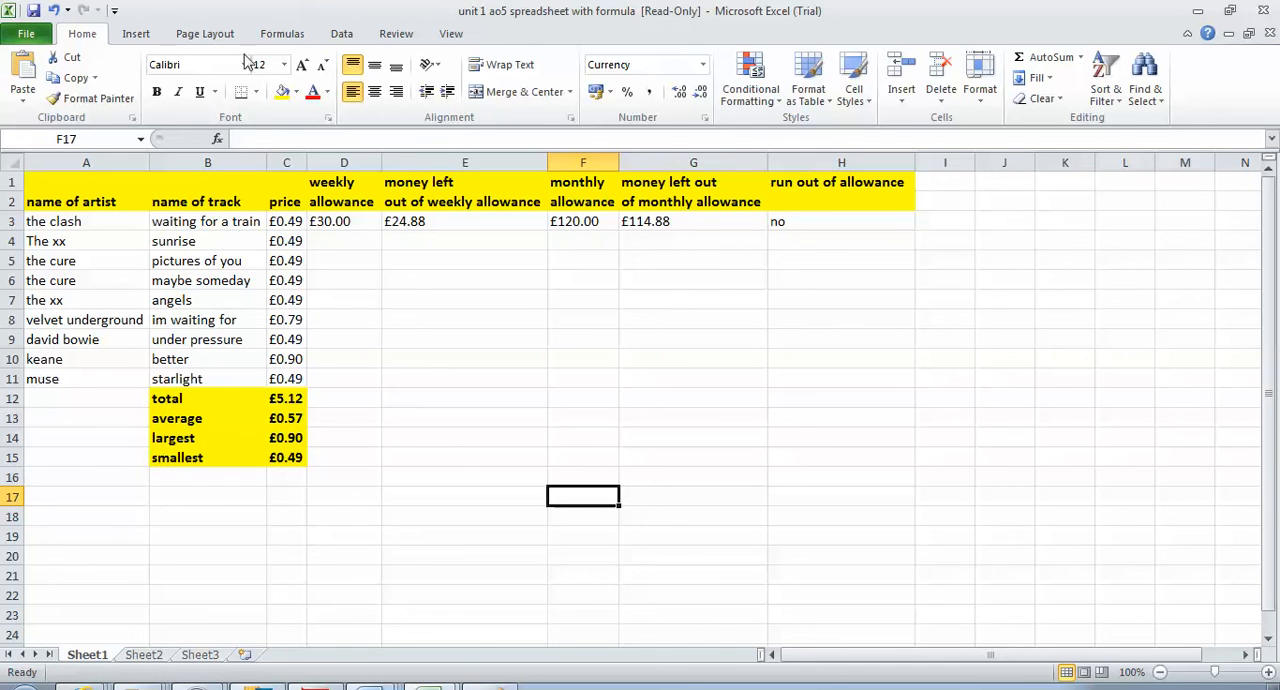
# Insert a centred page header on Sheet1 reading "unit 1 ao5 your name"
pyautogui.click(132, 33)
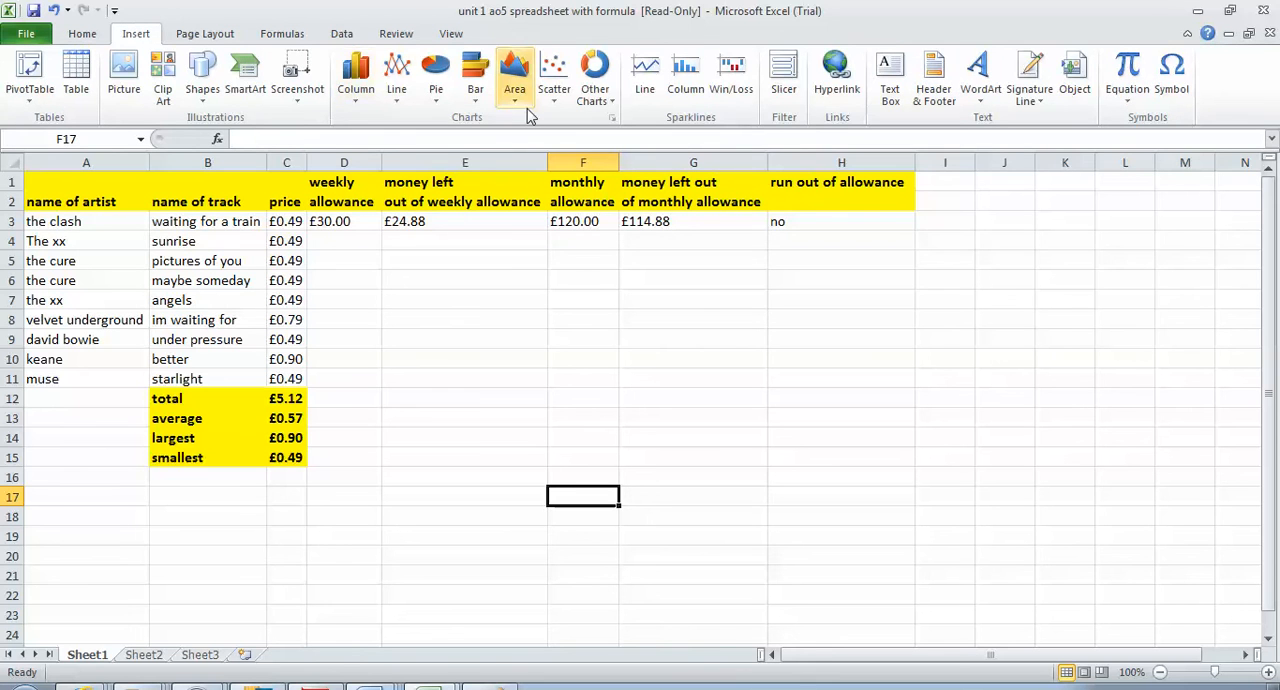
pyautogui.click(935, 78)
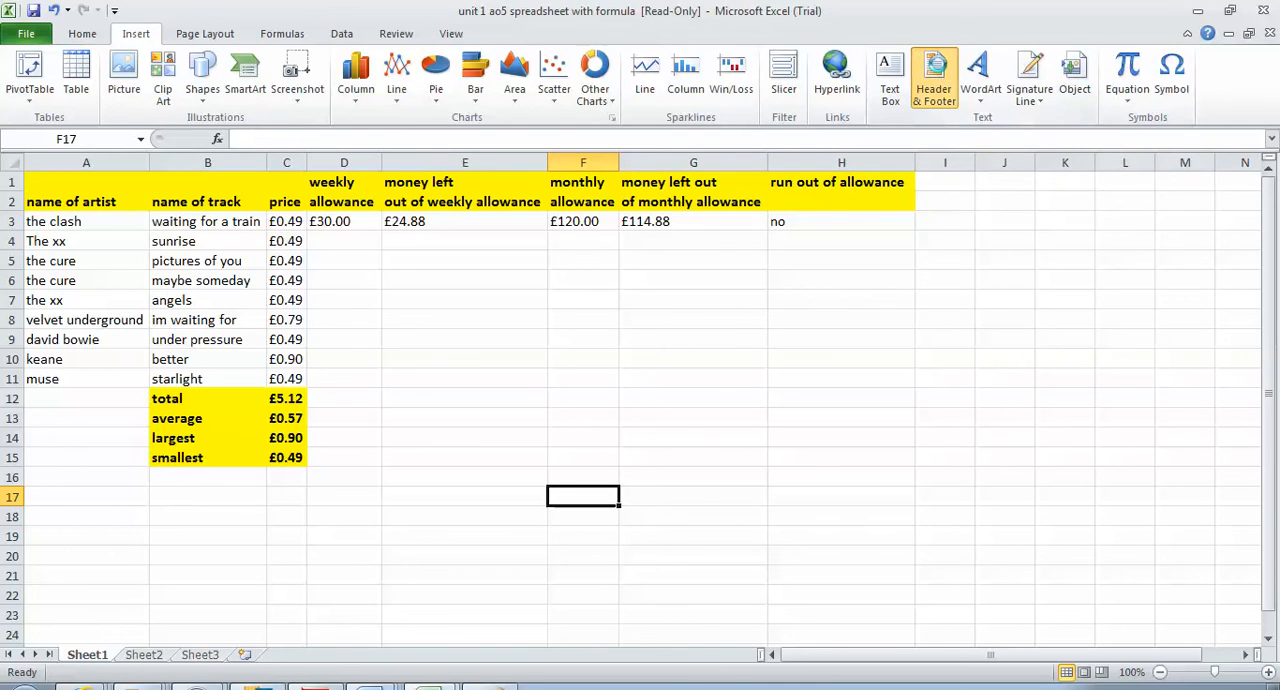
pyautogui.click(540, 225)
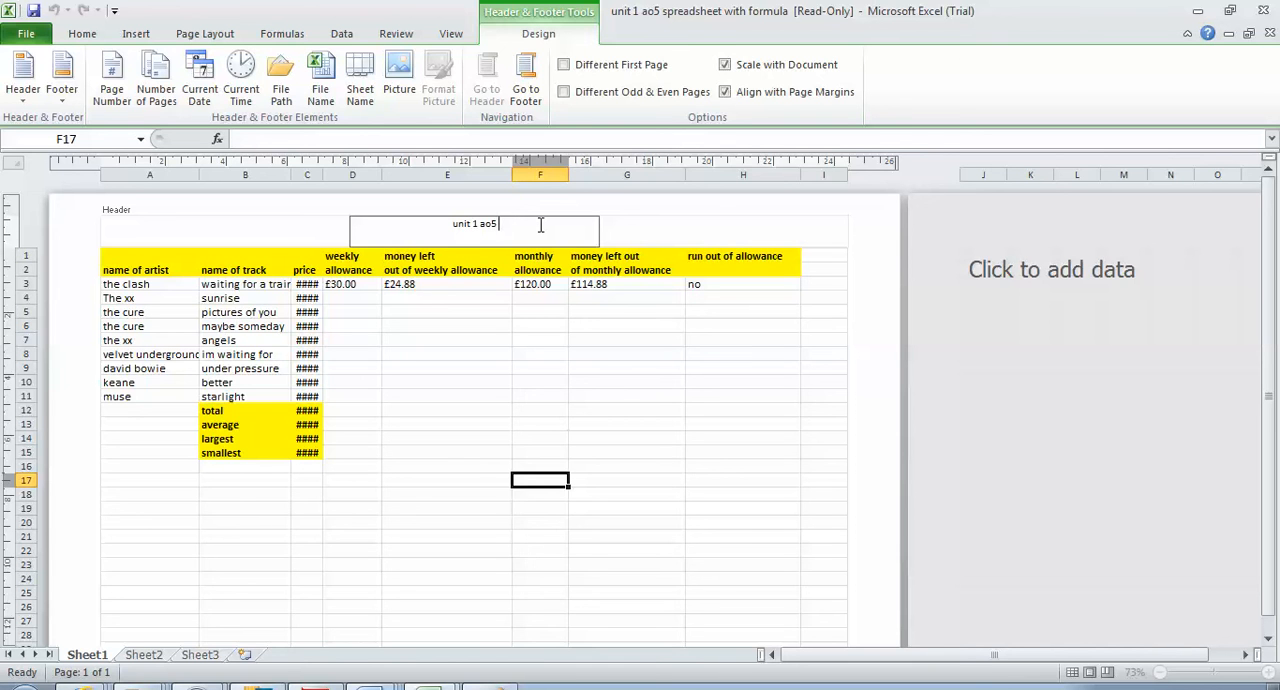
pyautogui.write('your name')
# Finish editing the header and switch the worksheet back to Normal view
pyautogui.click(74, 38)
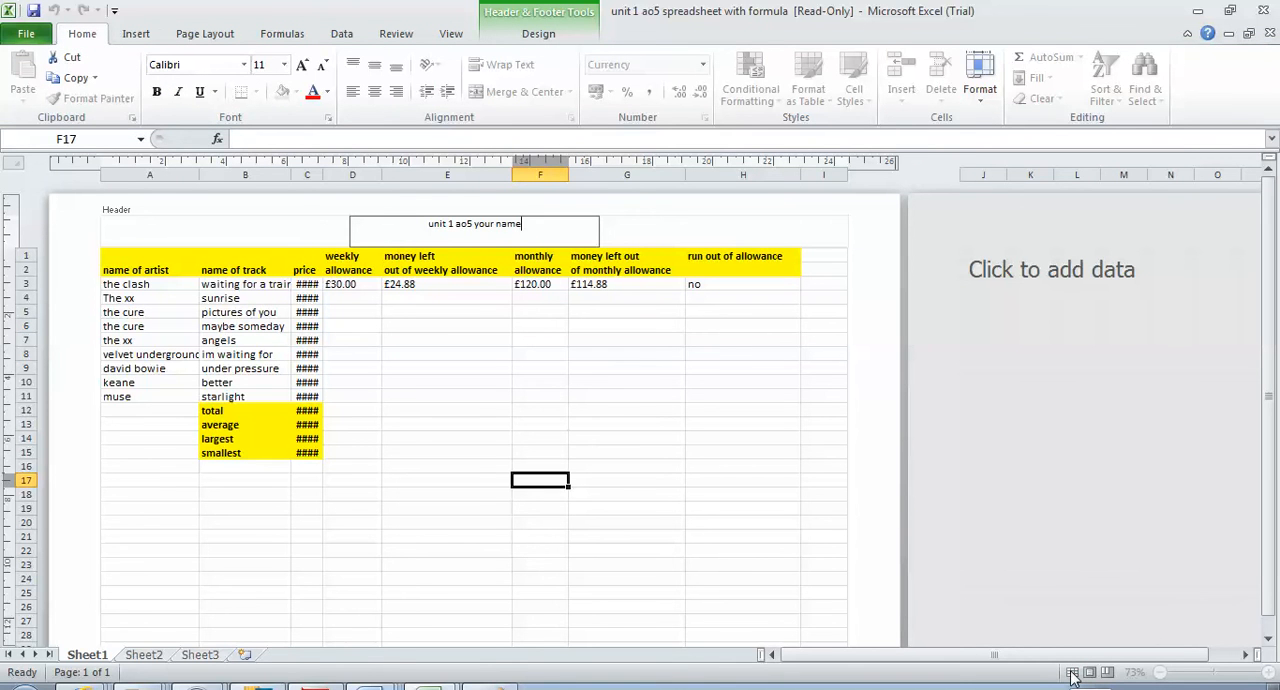
pyautogui.click(986, 566)
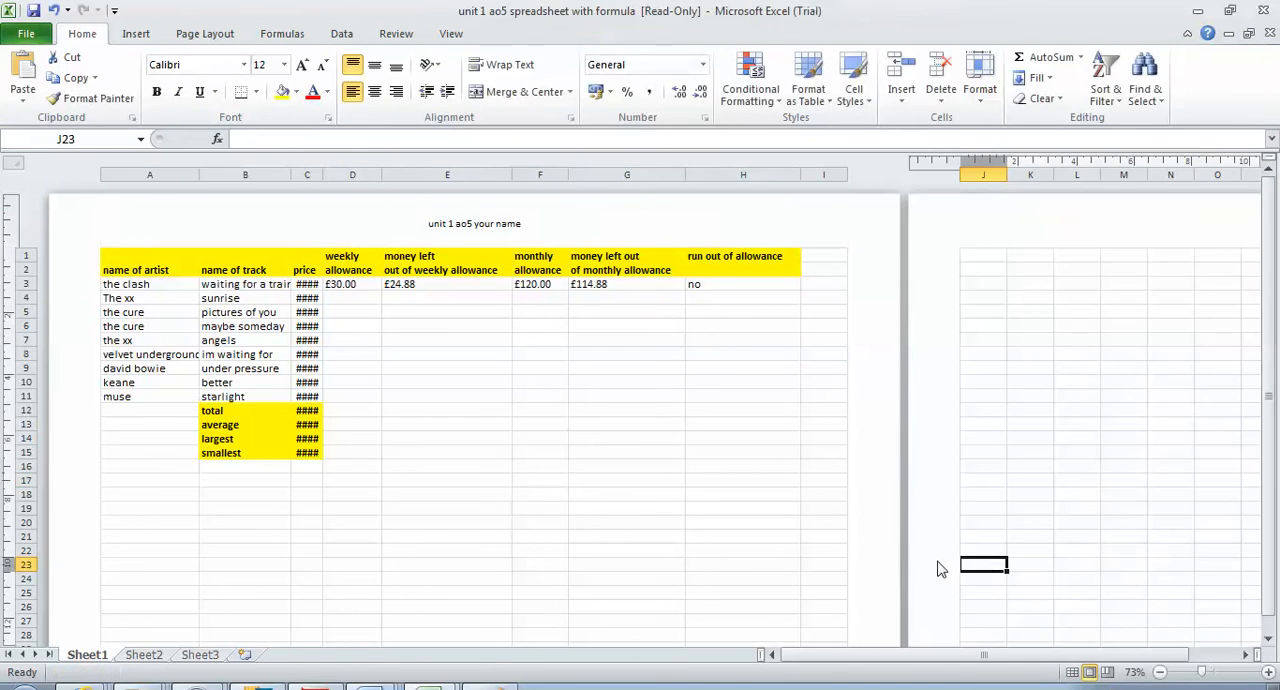
pyautogui.click(682, 367)
pyautogui.click(461, 300)
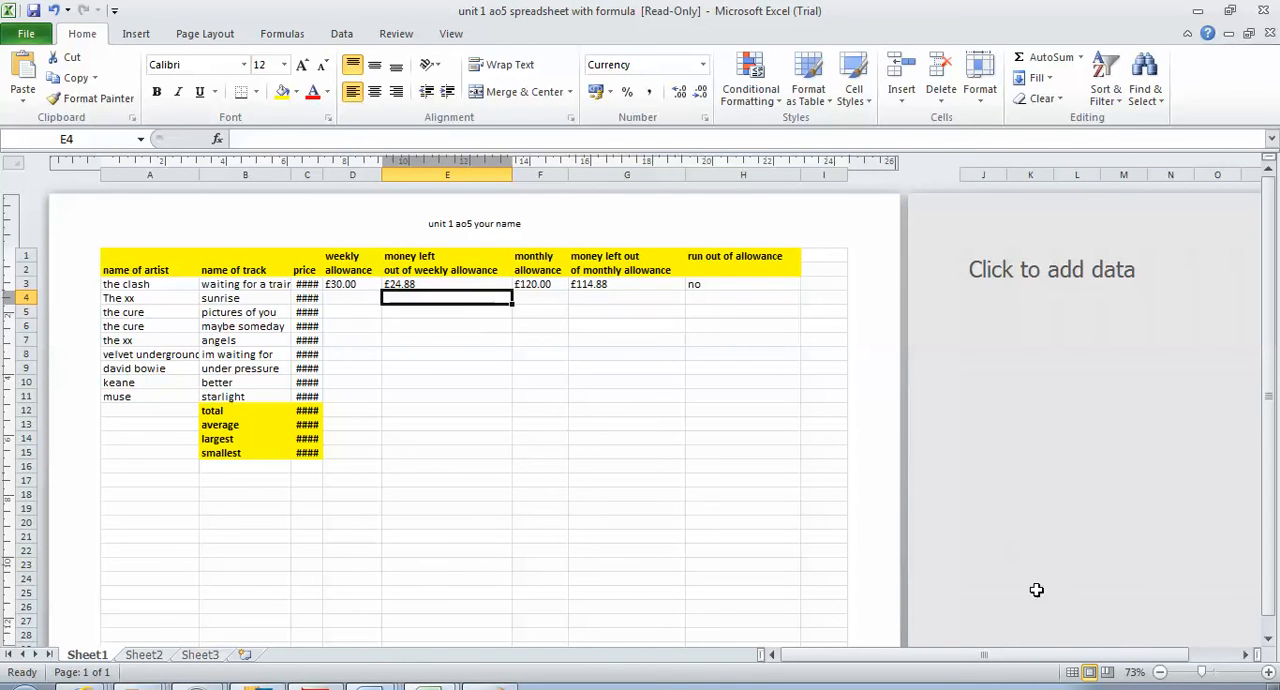
pyautogui.click(1071, 673)
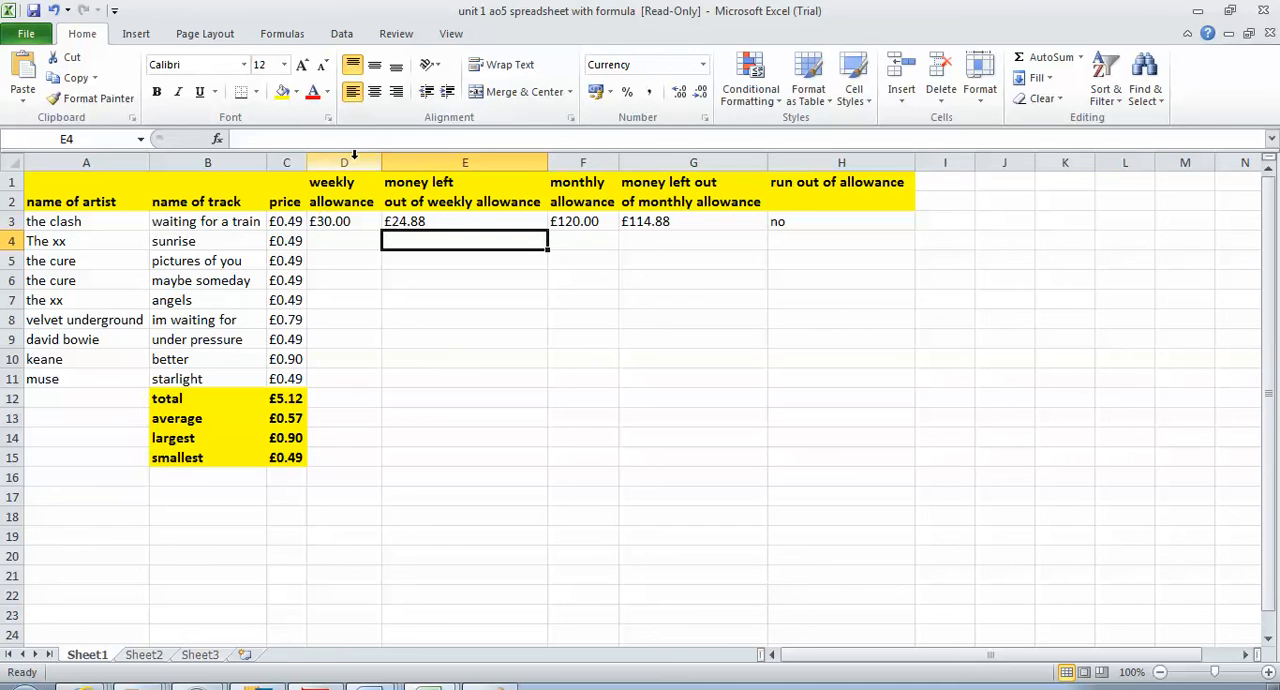
# Check the sheet's layout and header in the print preview and return to the worksheet
pyautogui.click(25, 687)
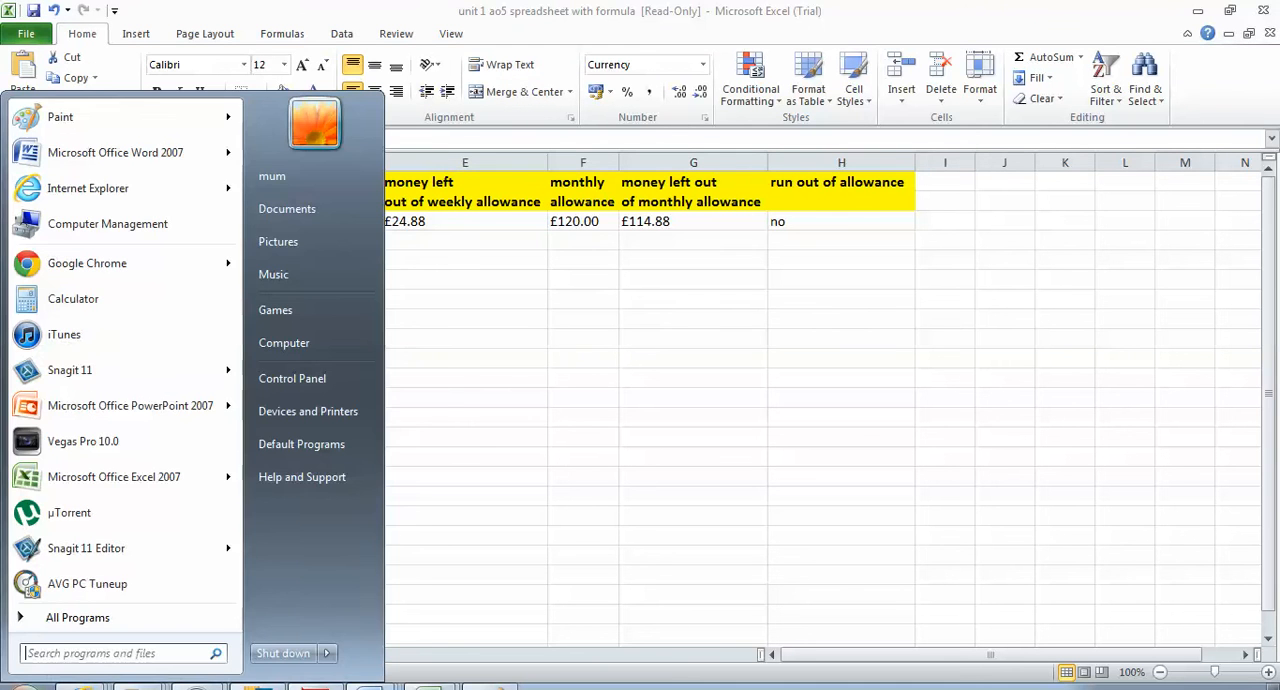
pyautogui.click(730, 319)
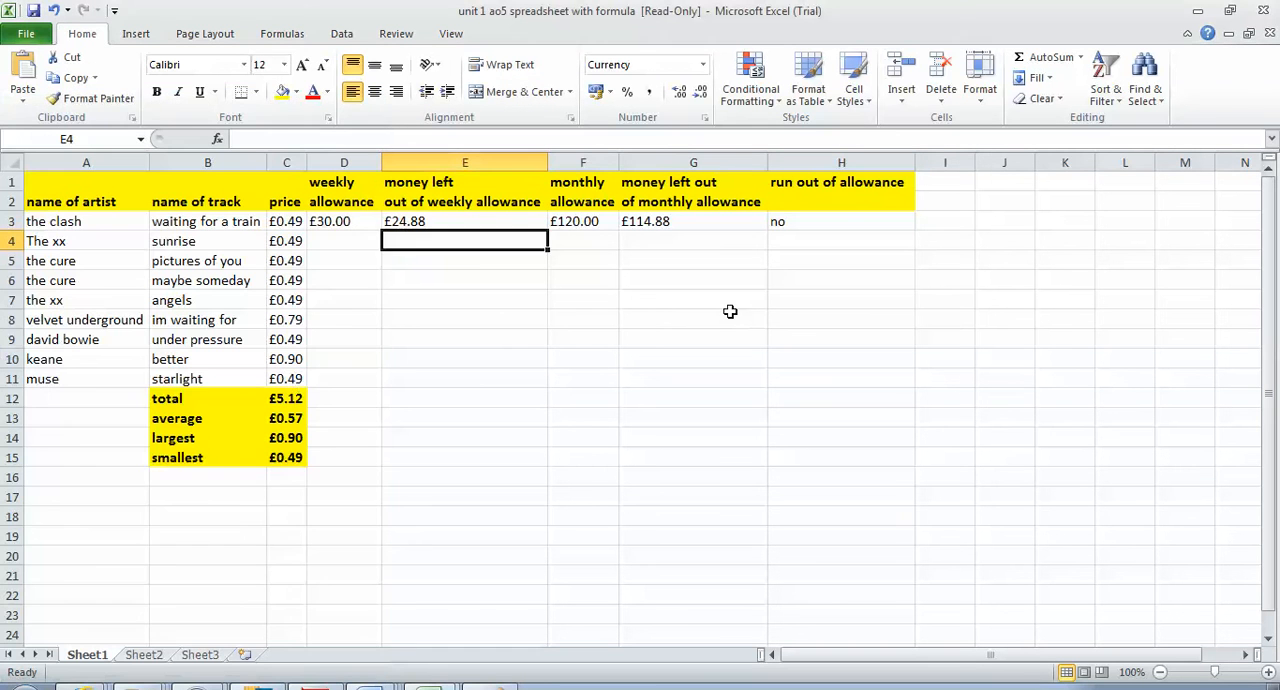
pyautogui.click(22, 34)
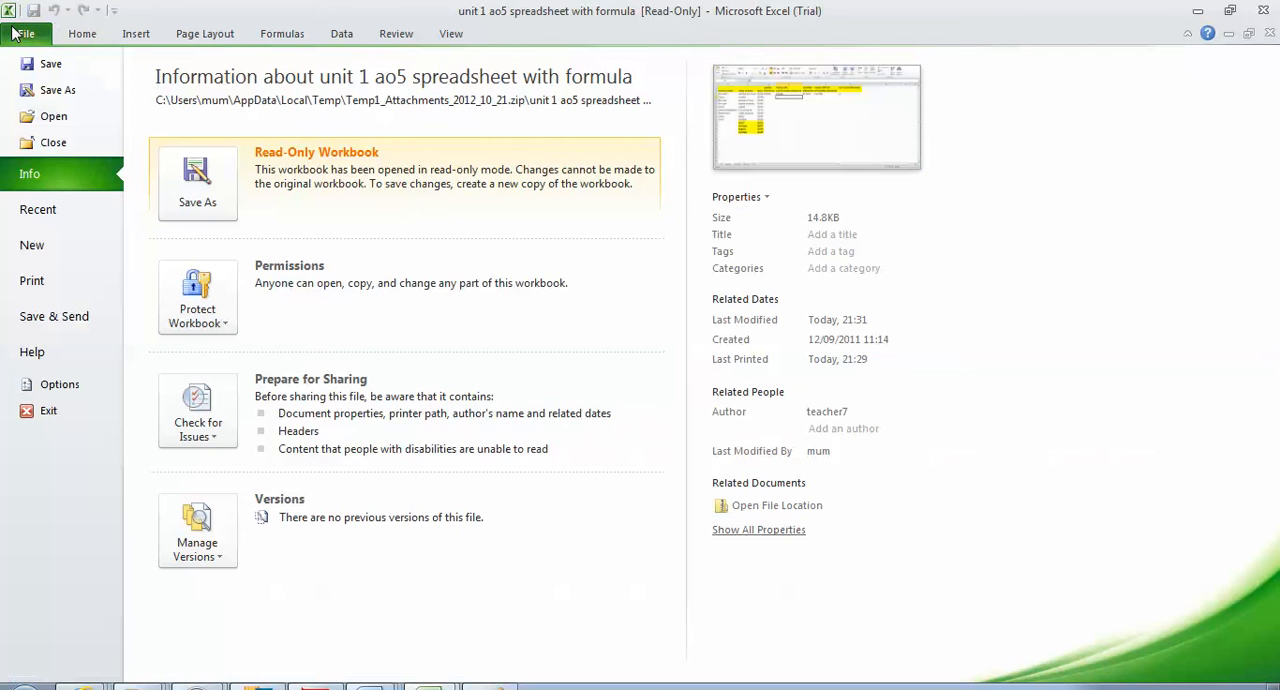
pyautogui.click(58, 294)
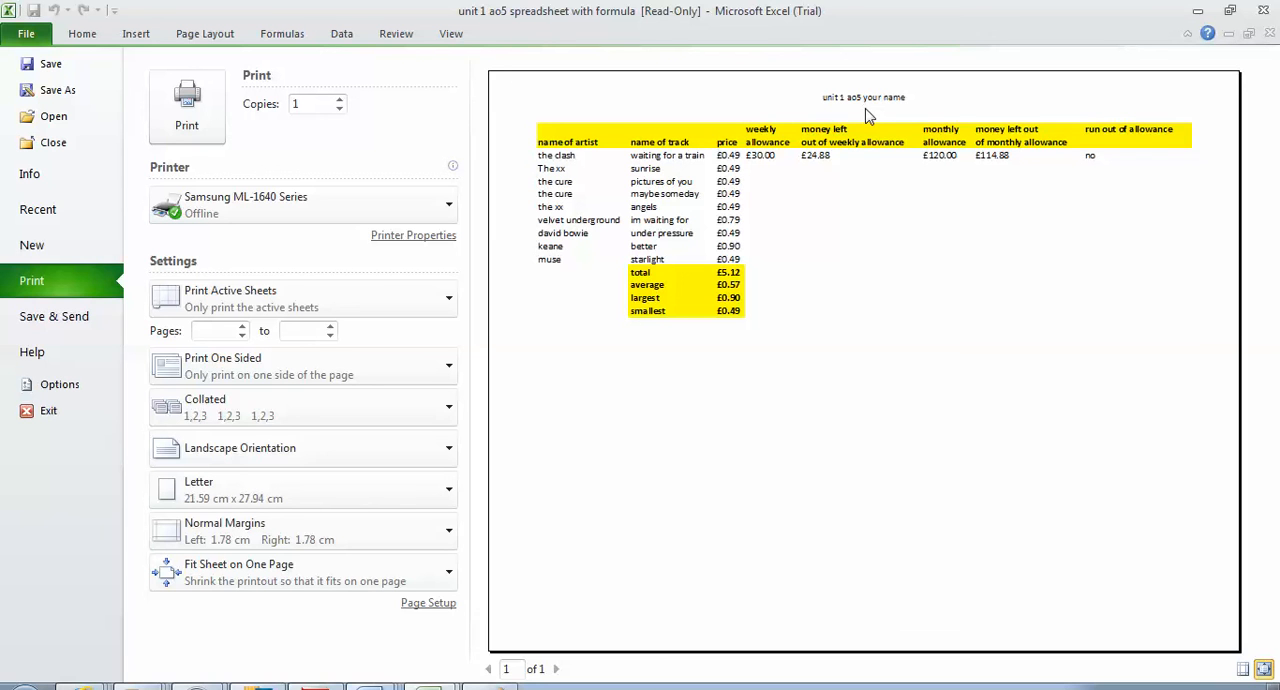
pyautogui.click(78, 38)
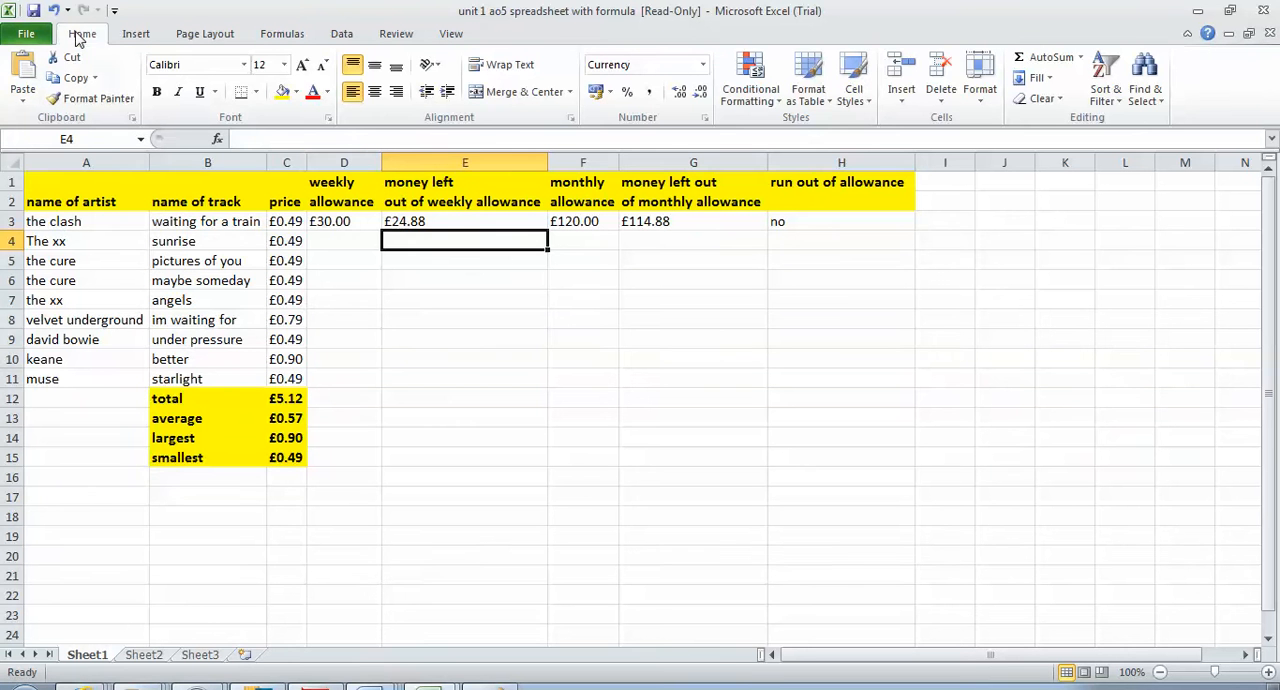